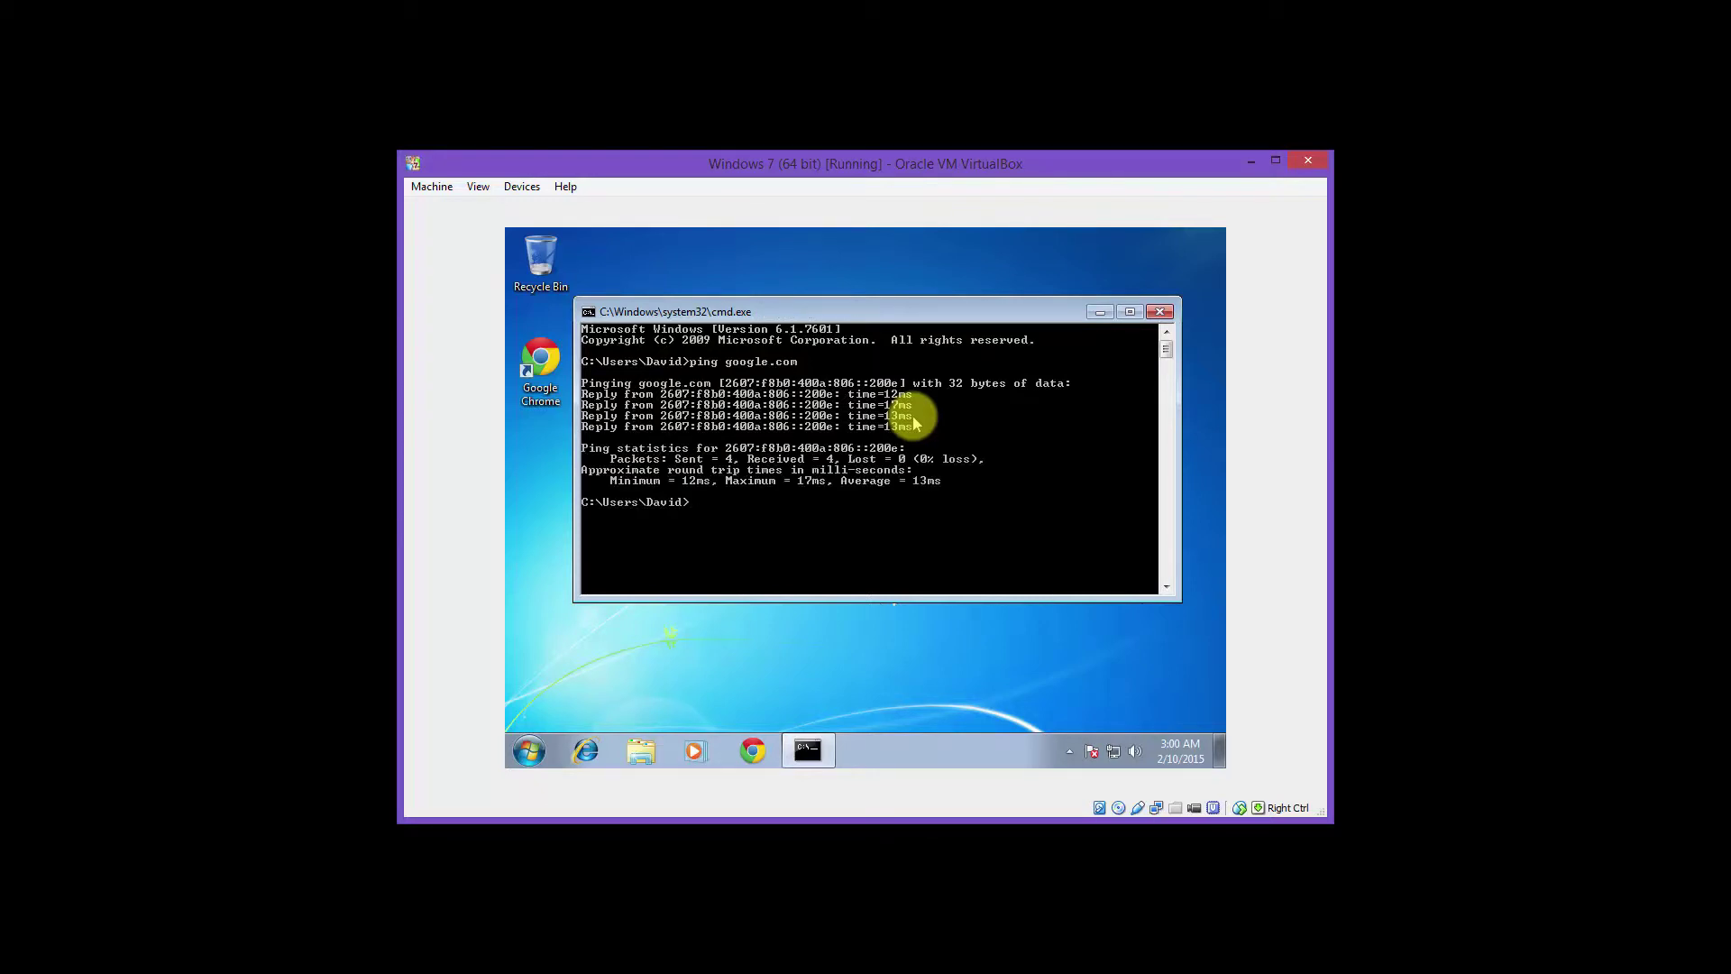
- Run the time command in Command Prompt to show the current time, 3:00:07.22
text(time)
key(Return)
key(Return)
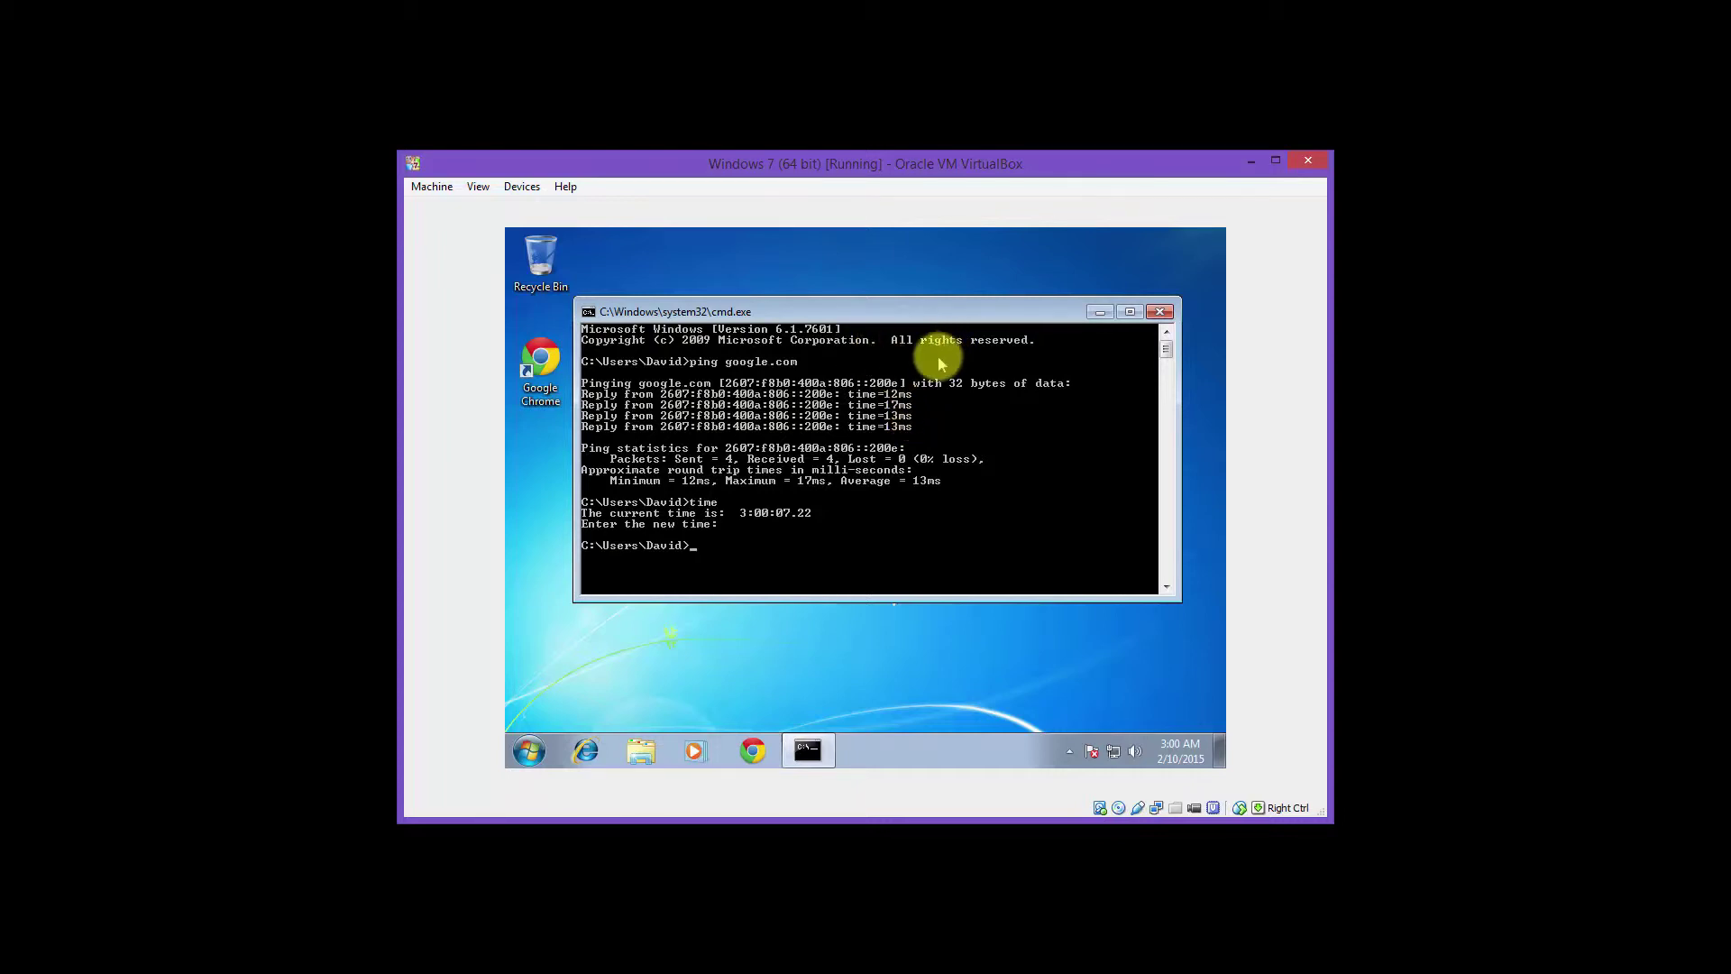
- Open Windows Firewall with Advanced Security via Control Panel > System and Security and list Outbound Rules
click(529, 755)
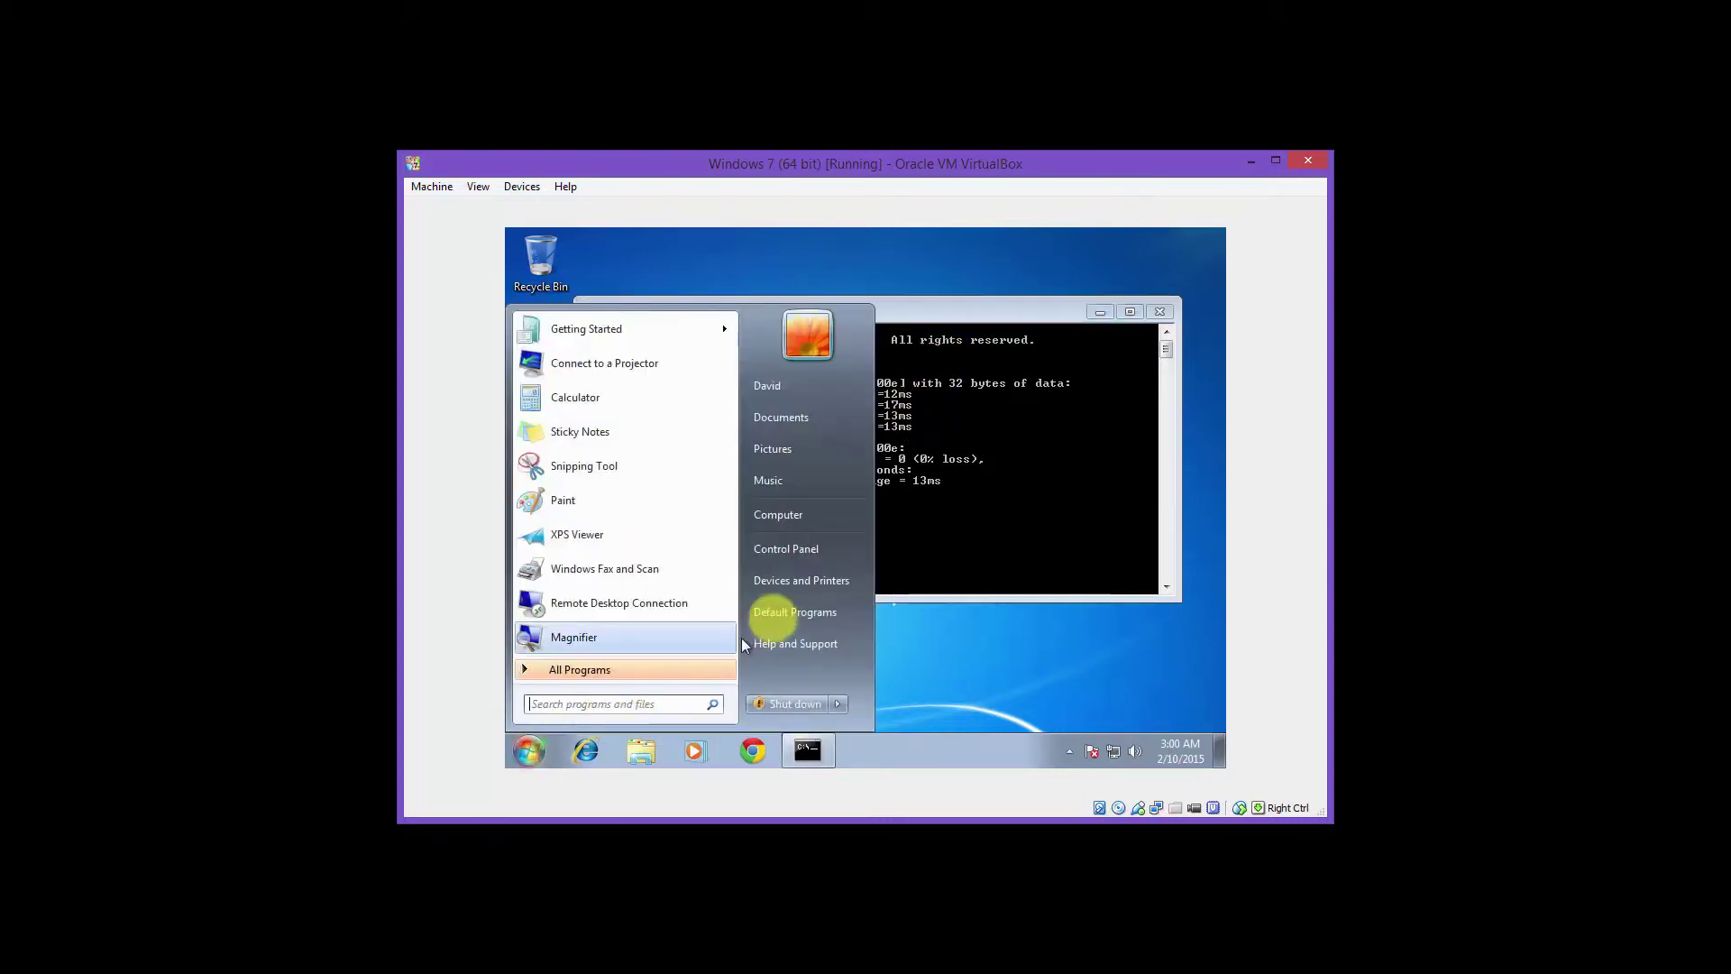
click(812, 553)
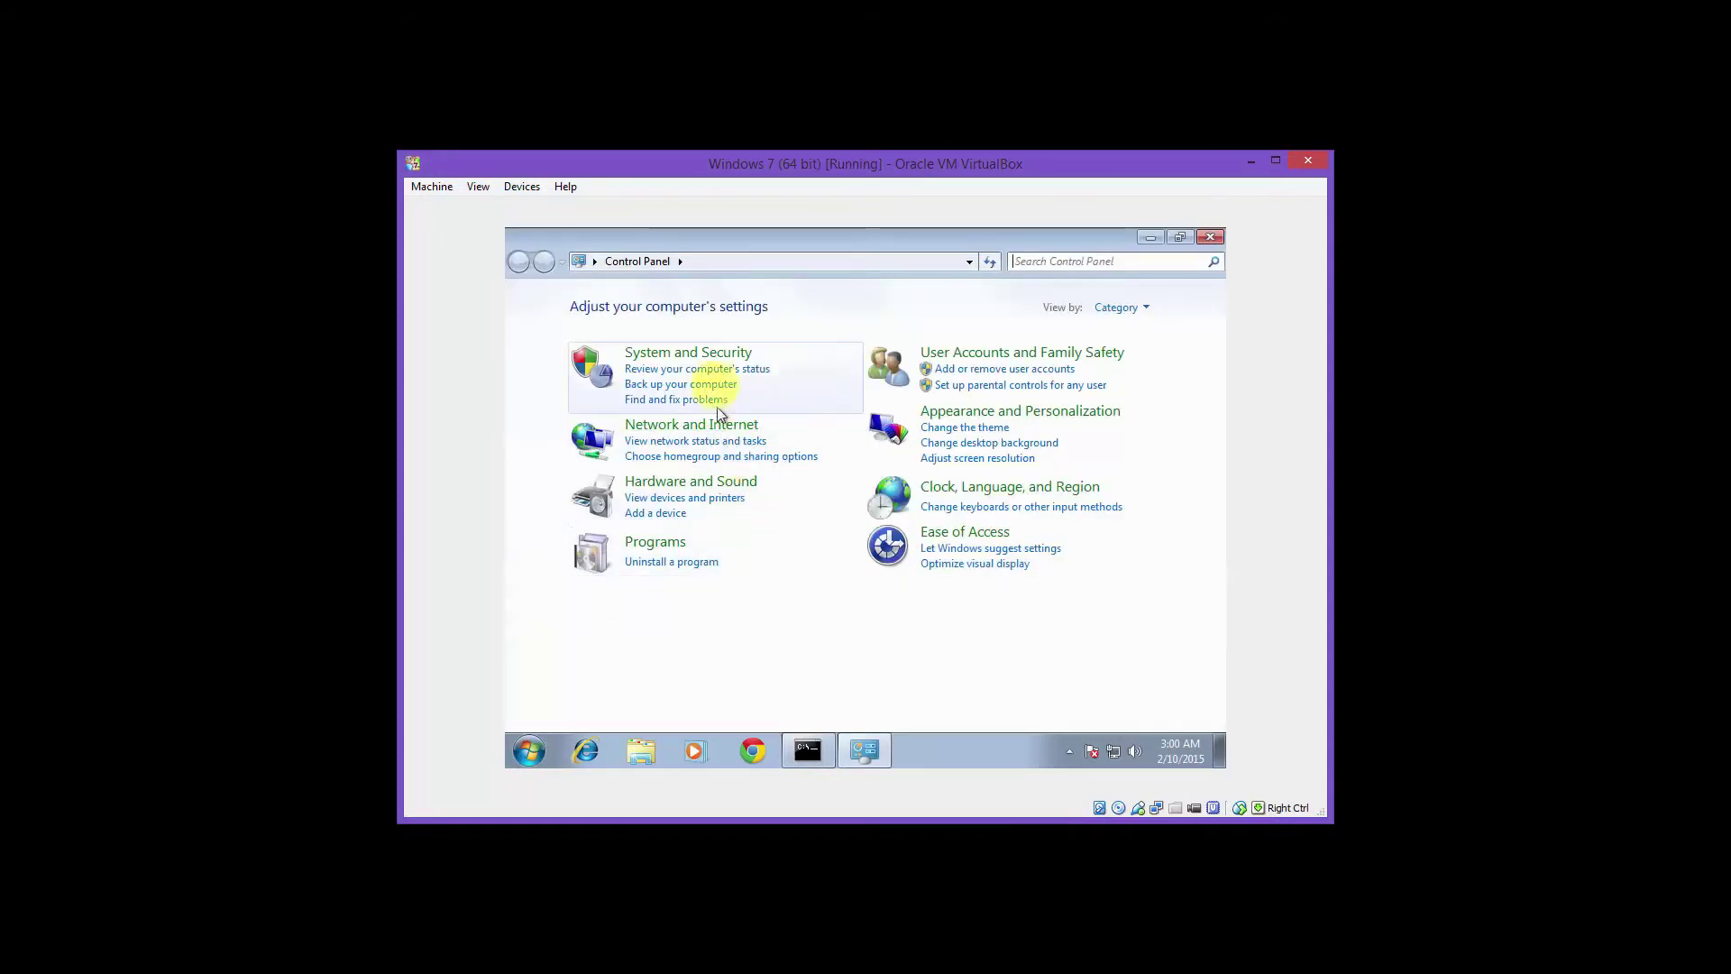
click(719, 351)
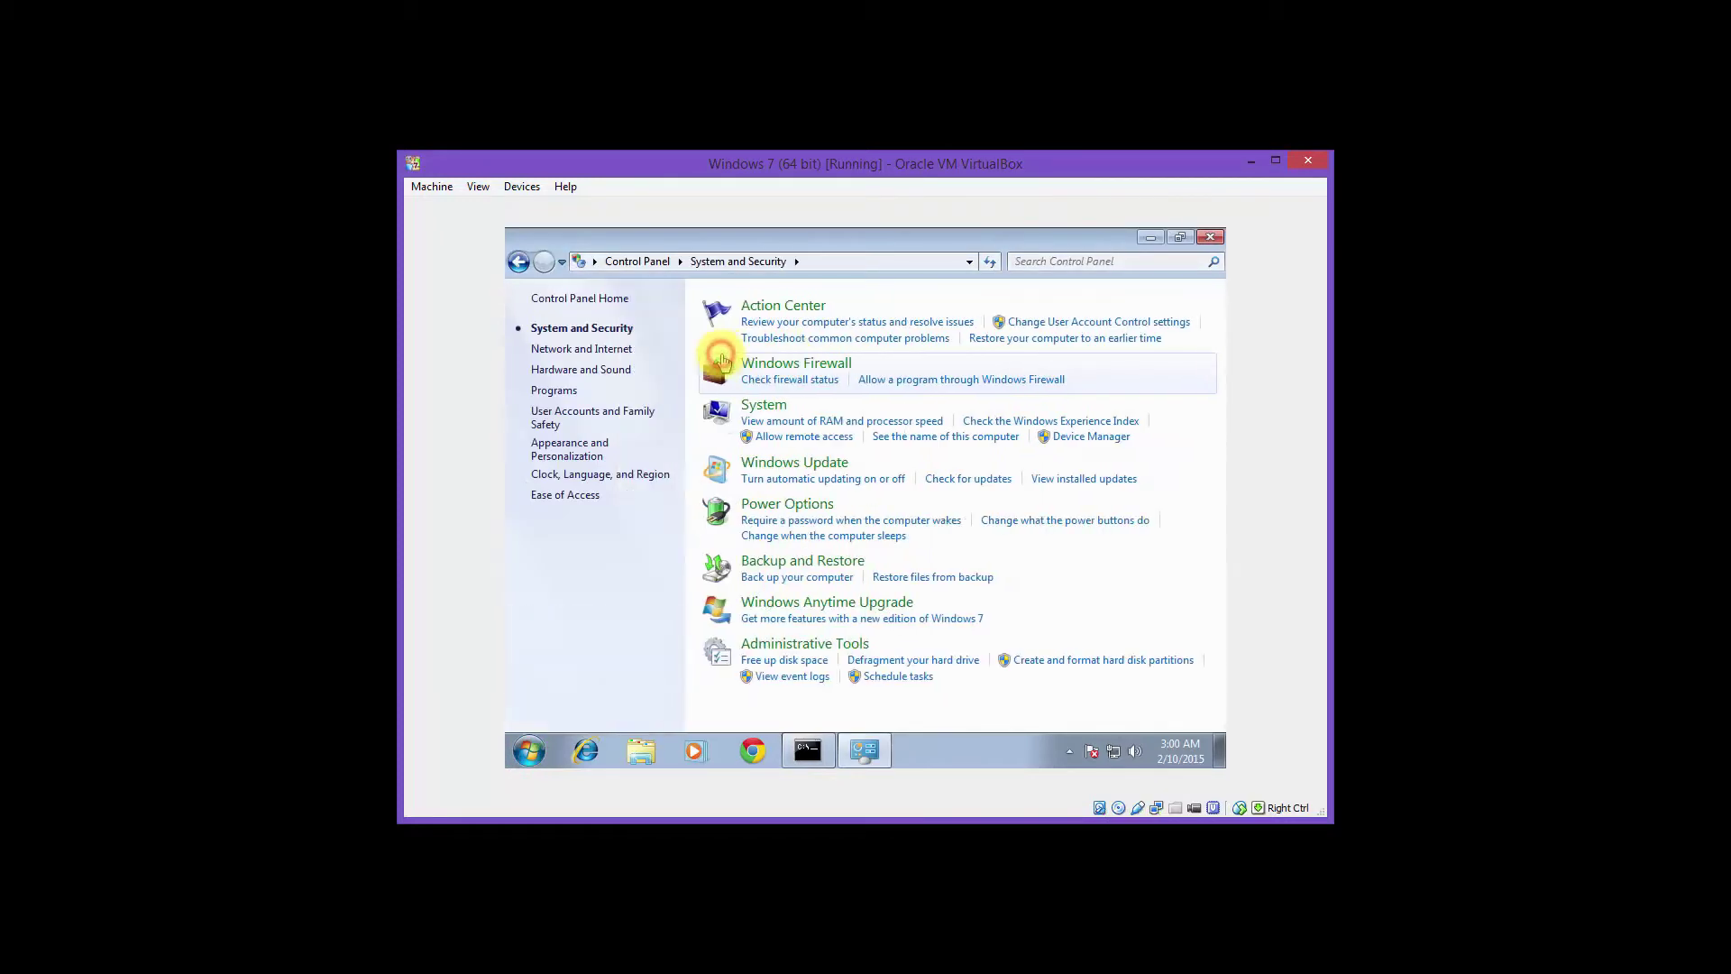
click(785, 366)
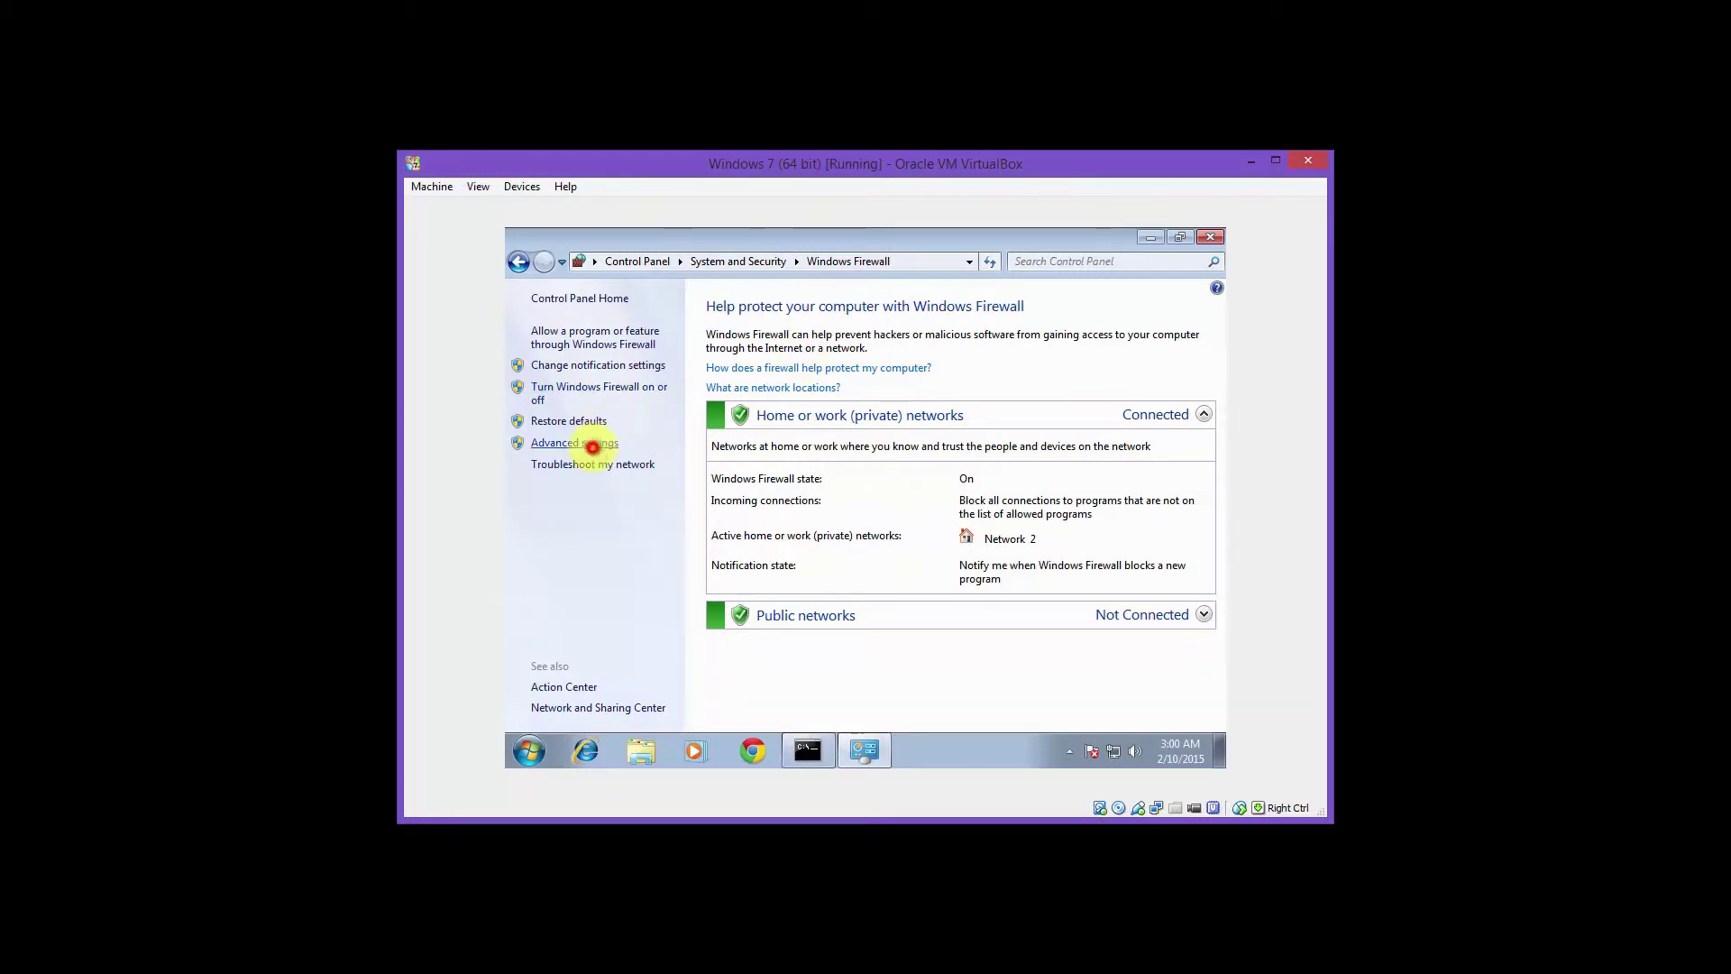
click(598, 444)
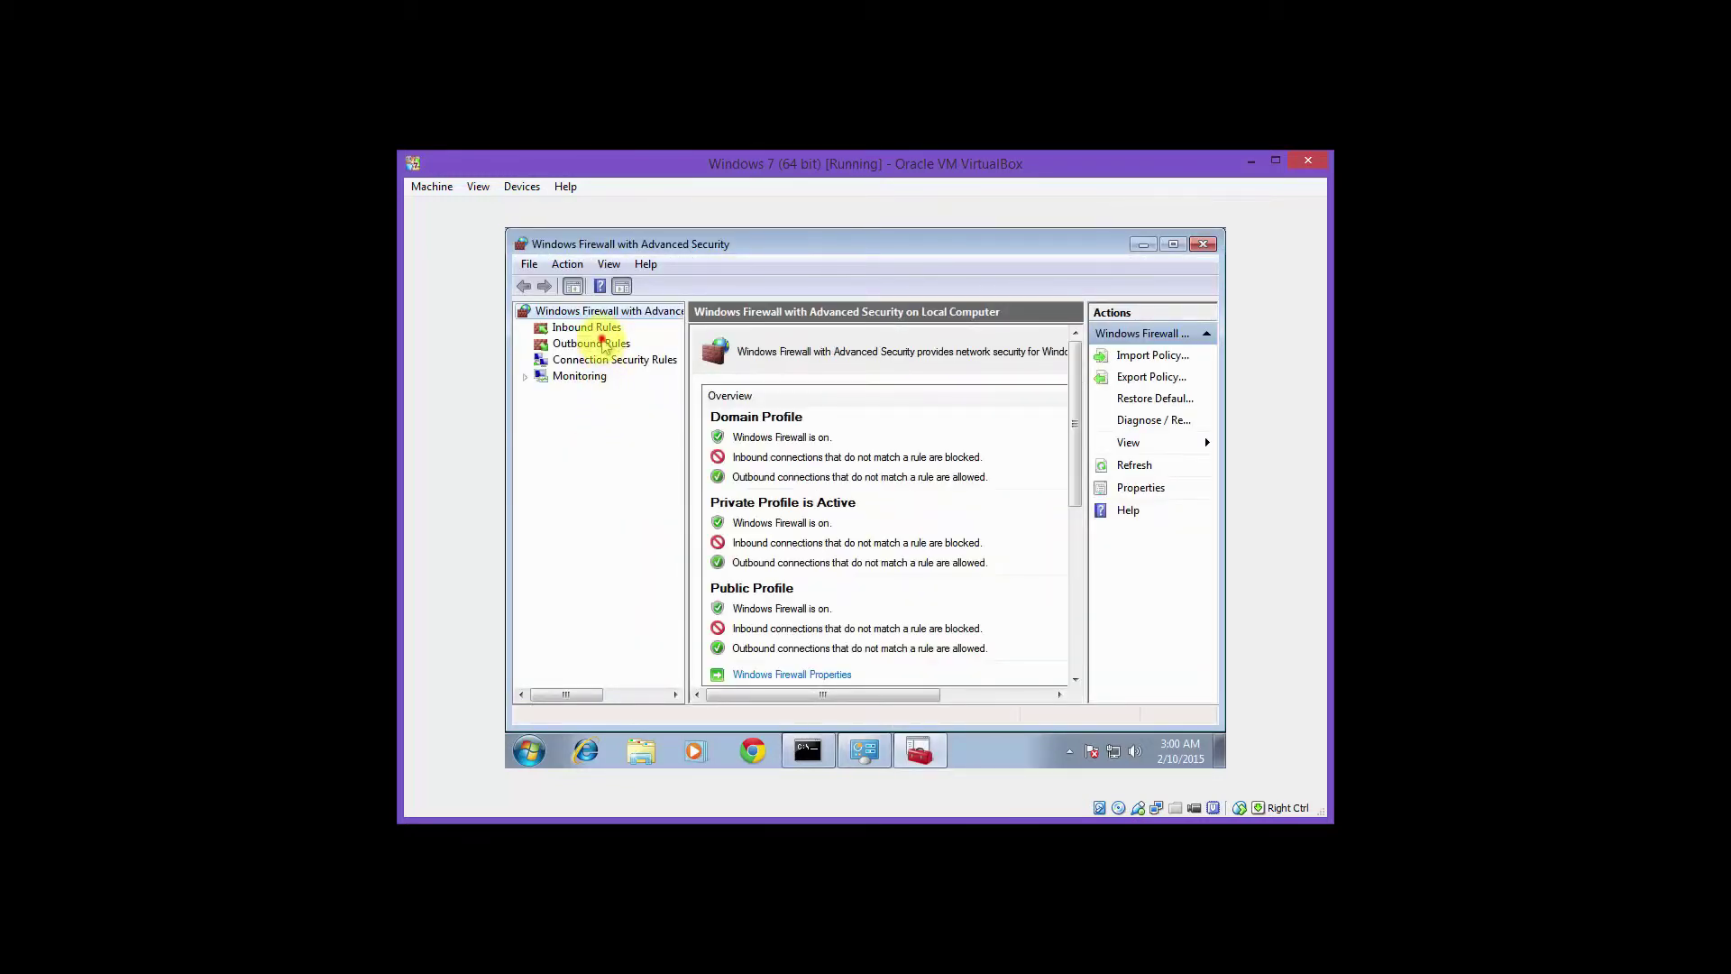
click(602, 344)
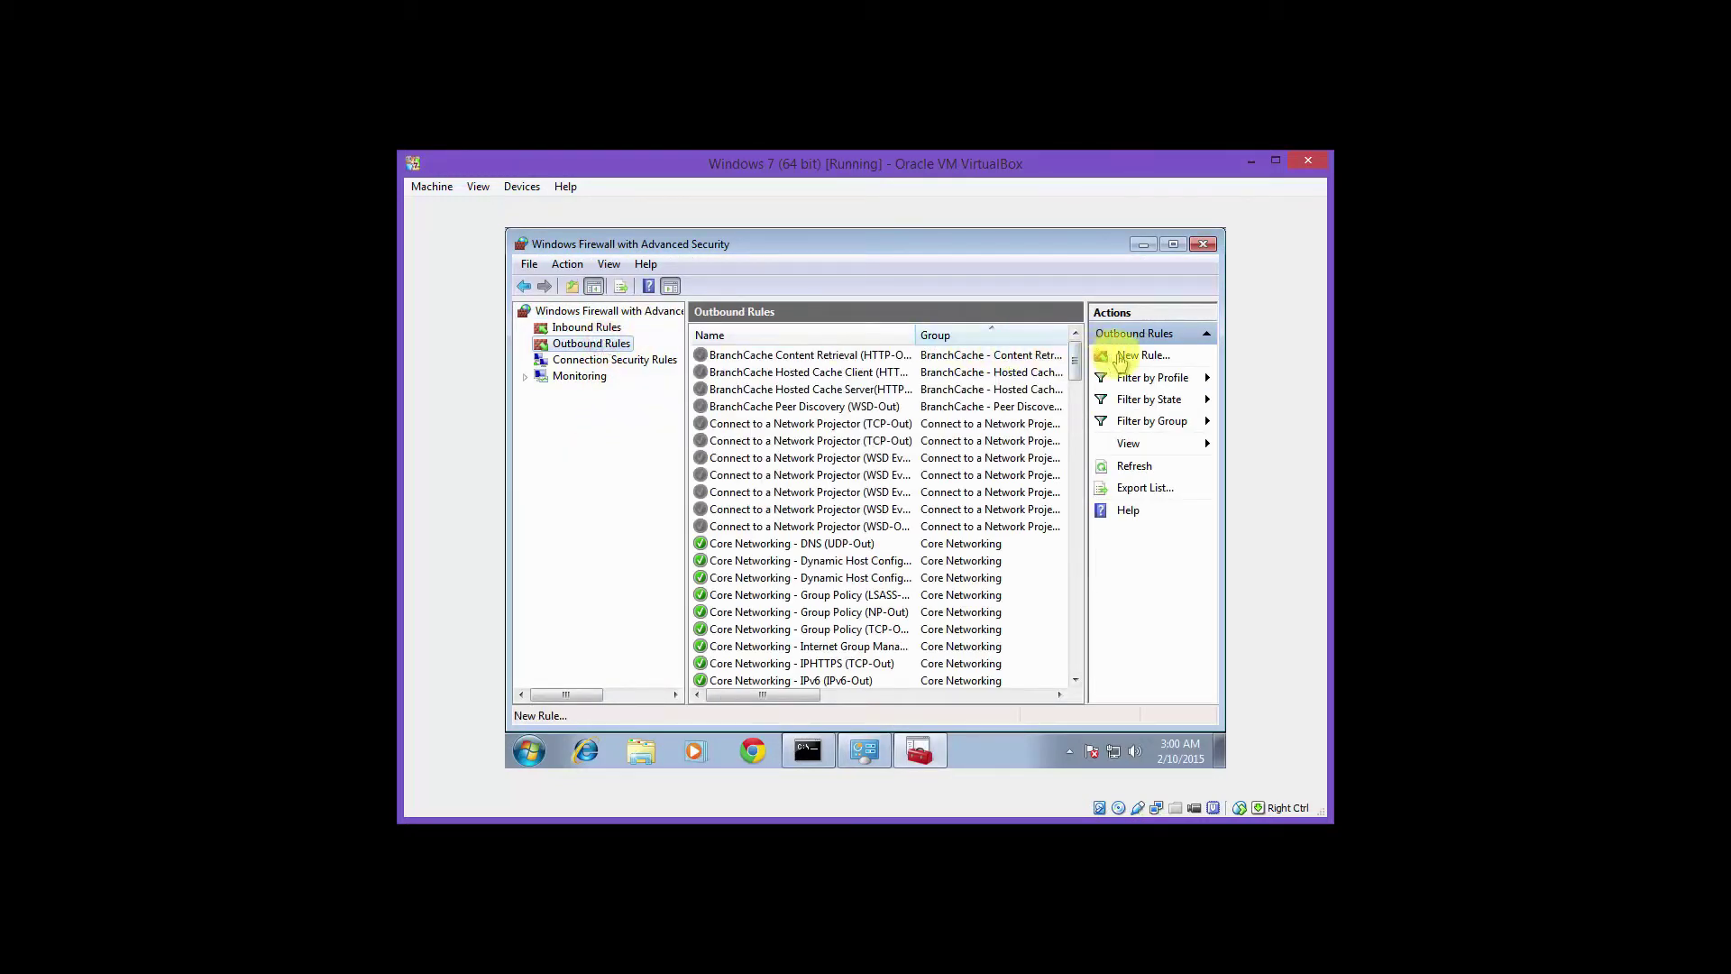
- Start a new custom outbound rule applying to all programs
click(1118, 357)
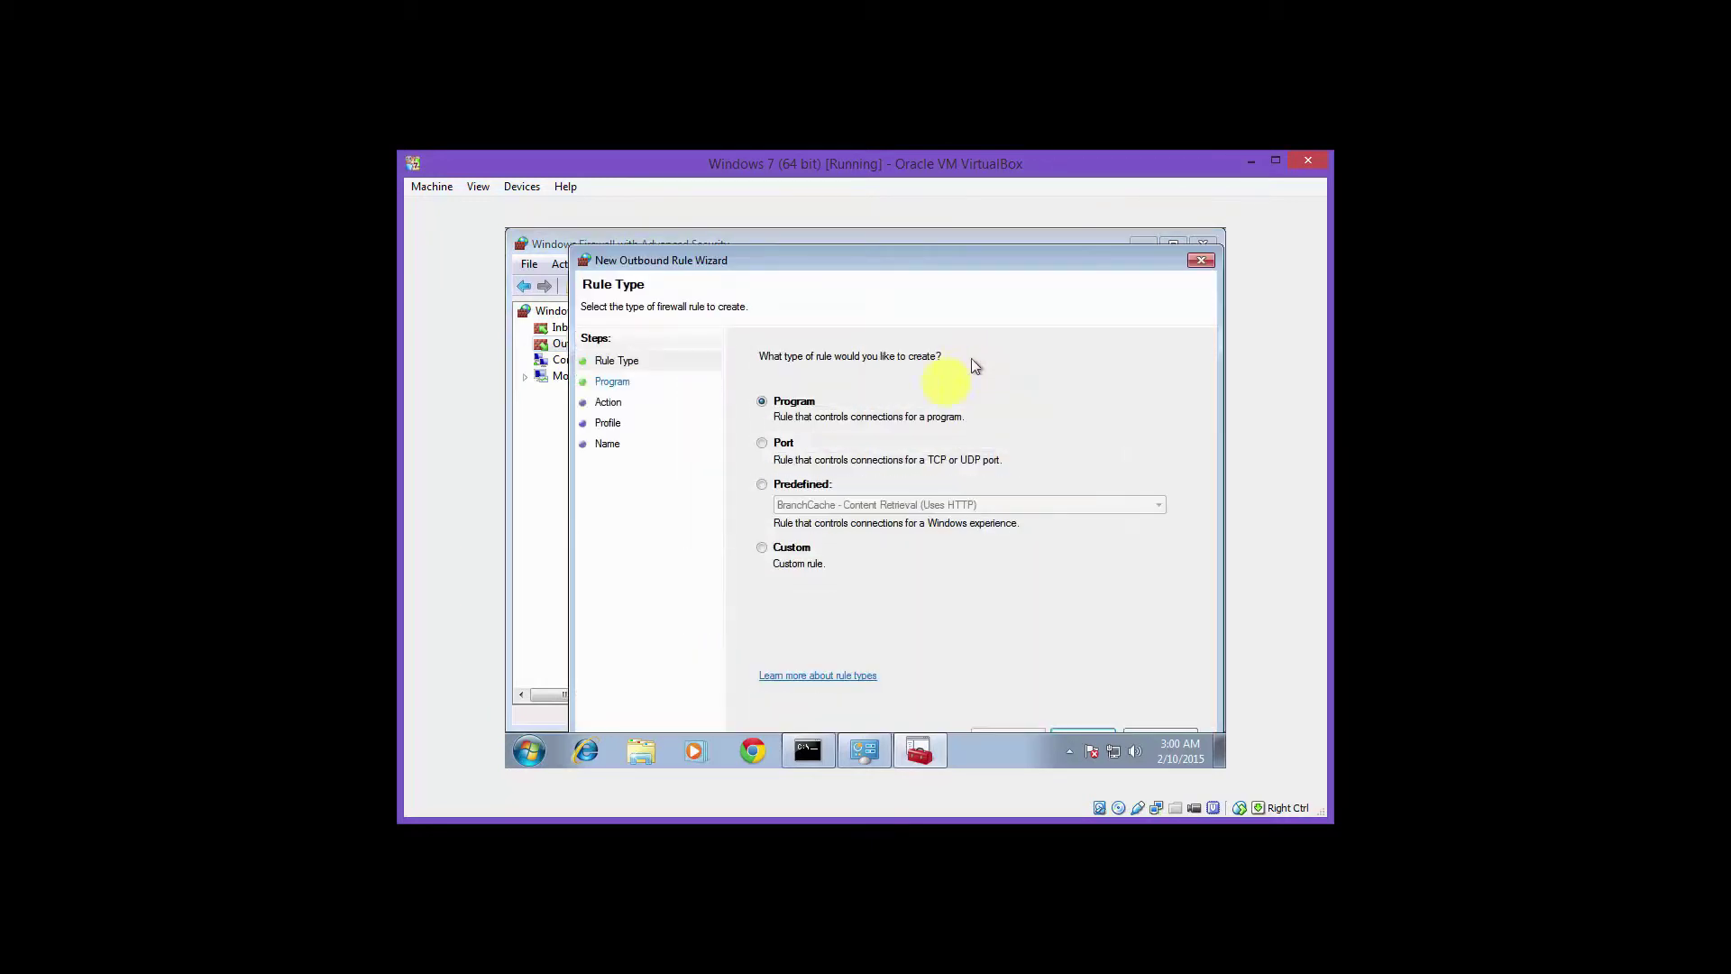
click(762, 547)
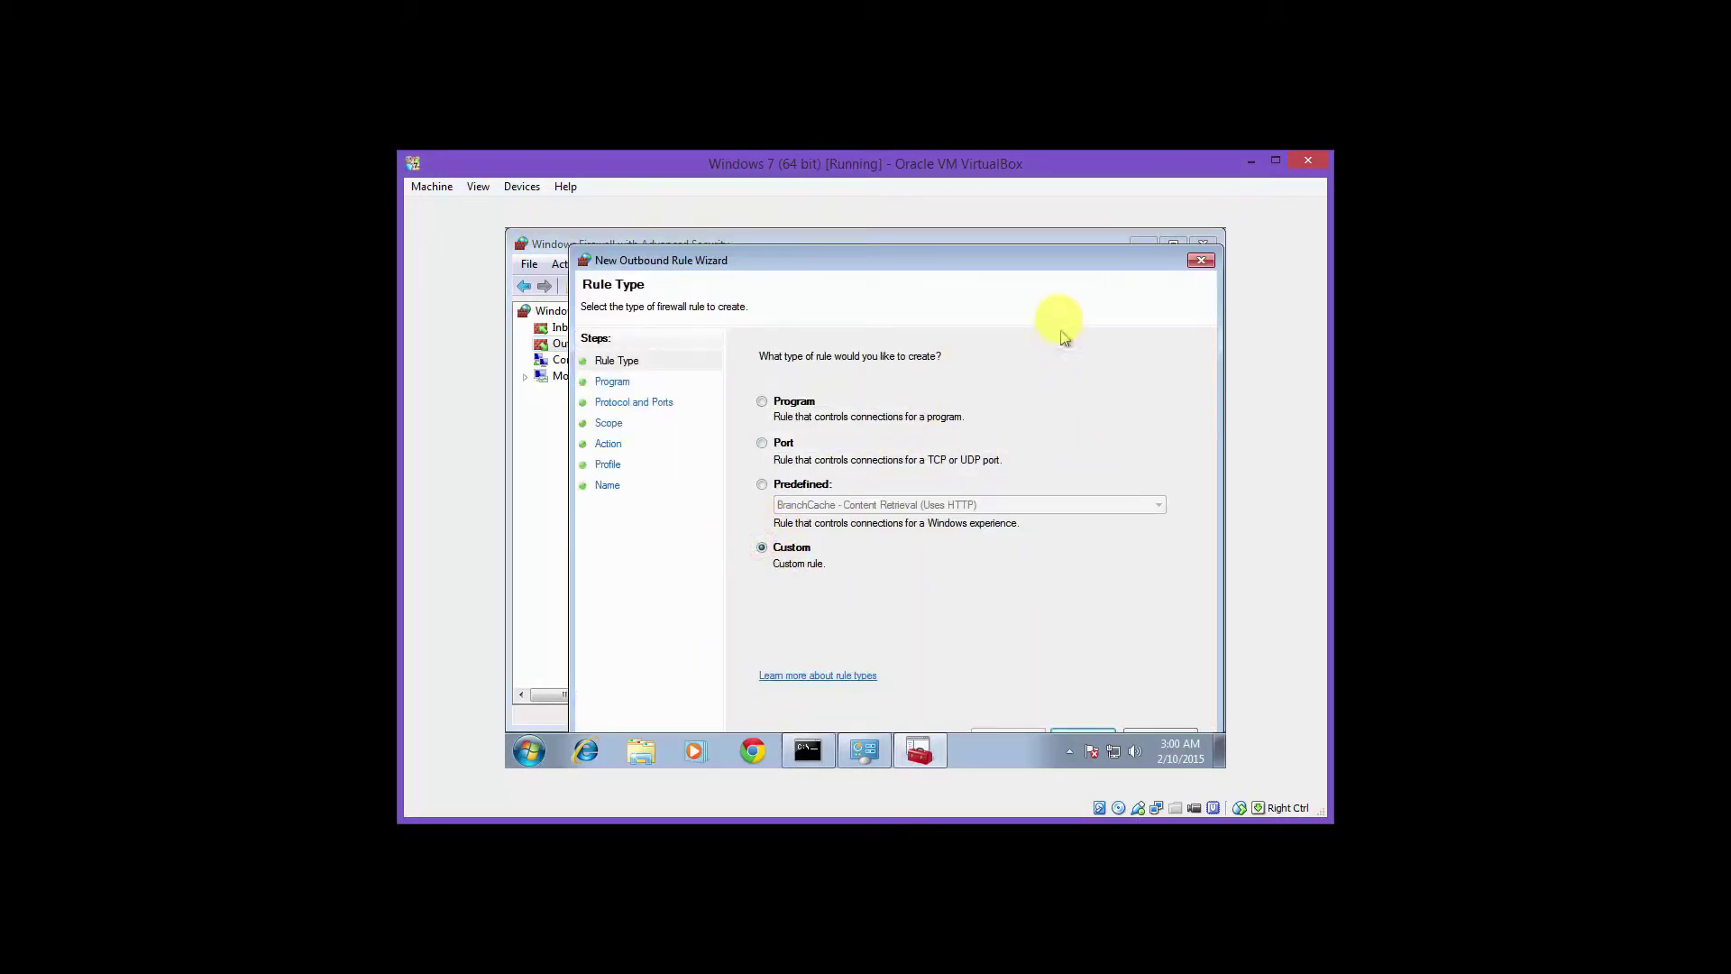
drag(1044, 257, 1036, 241)
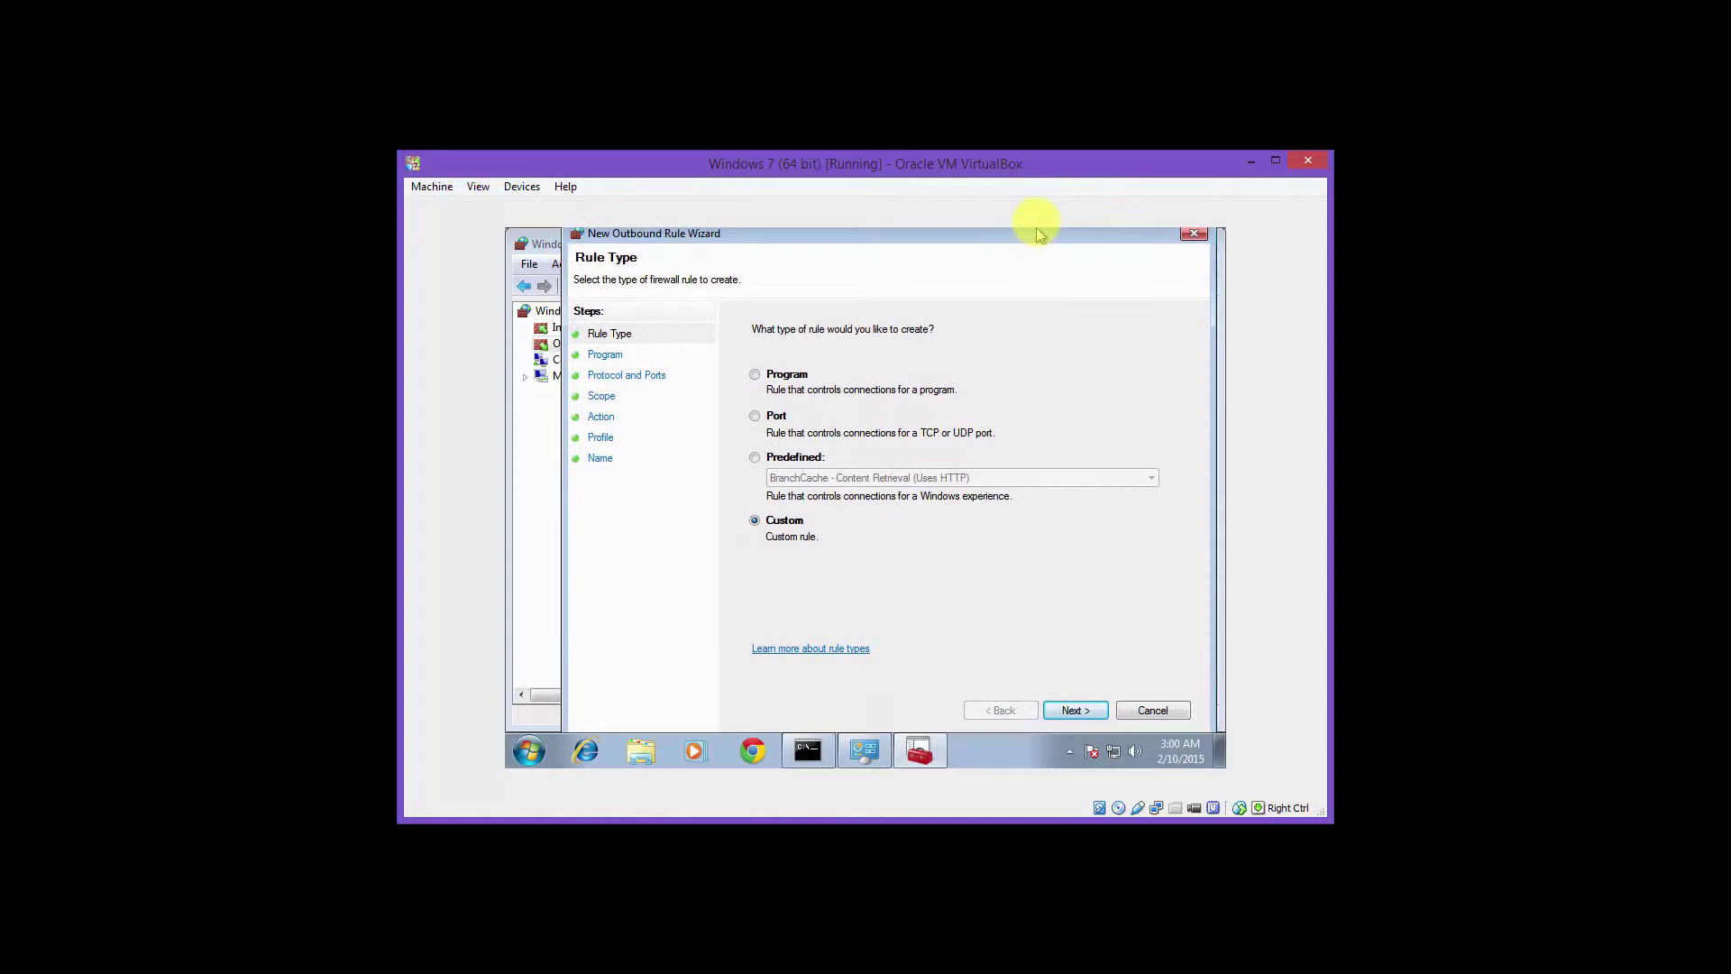
click(1071, 721)
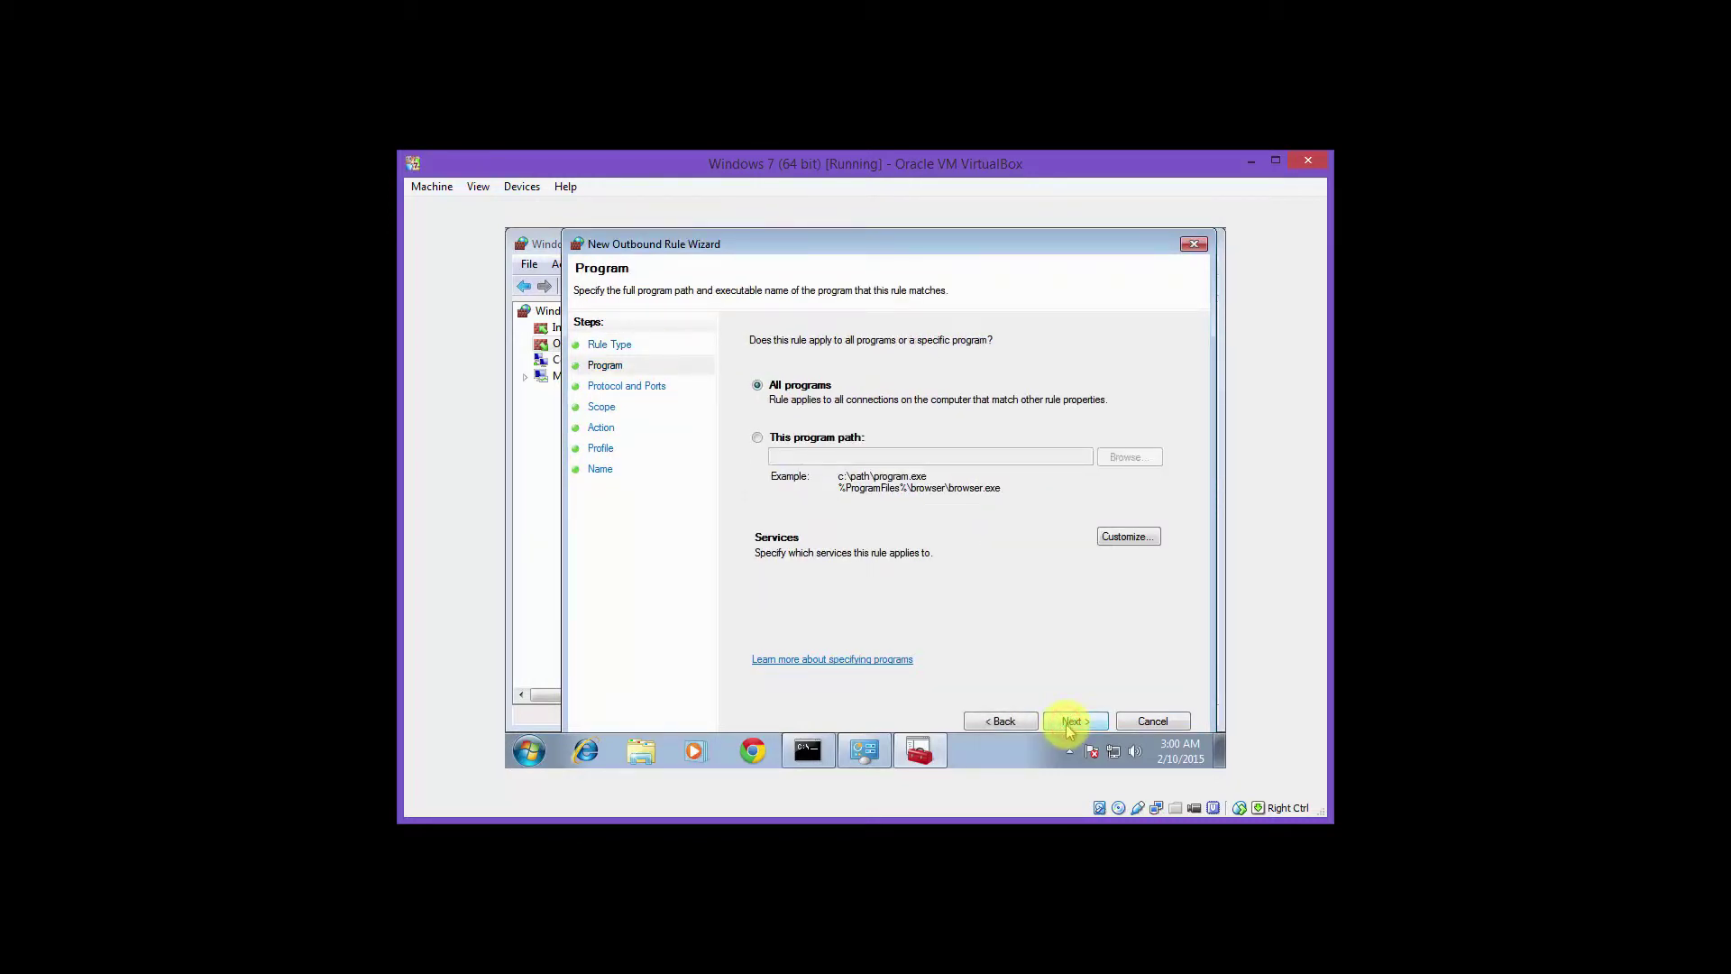
click(1071, 721)
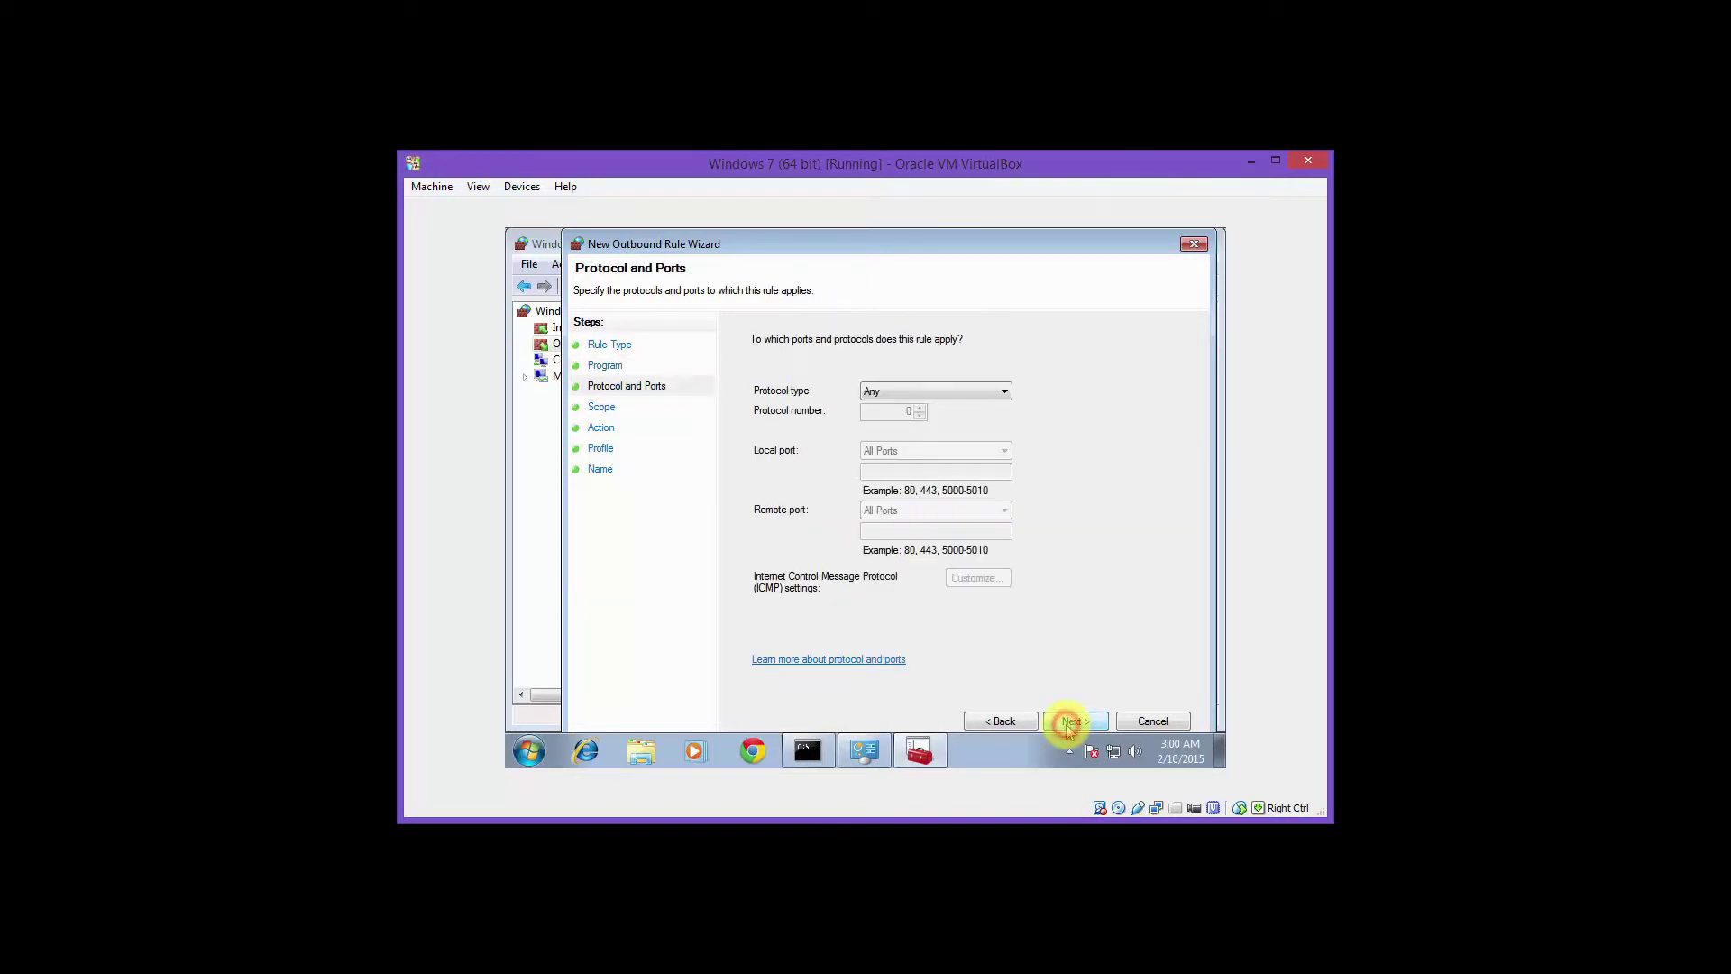
- Set the protocol to ICMPv4 and block it for any IP on all profiles
click(1004, 387)
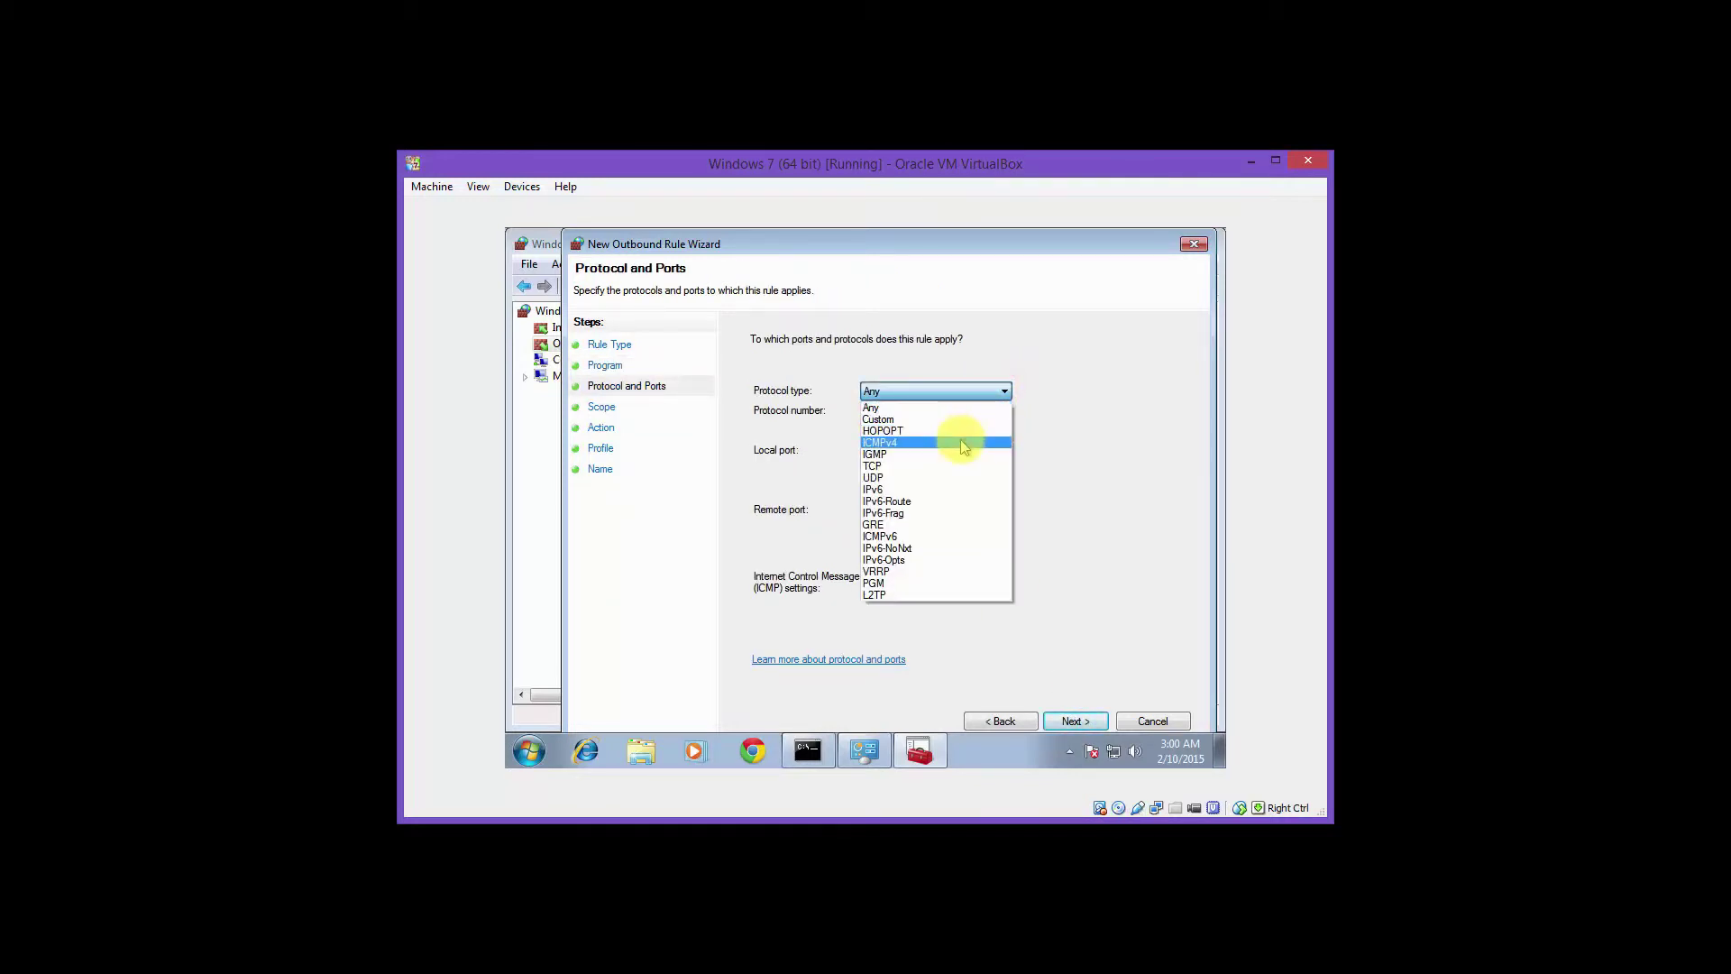
click(963, 446)
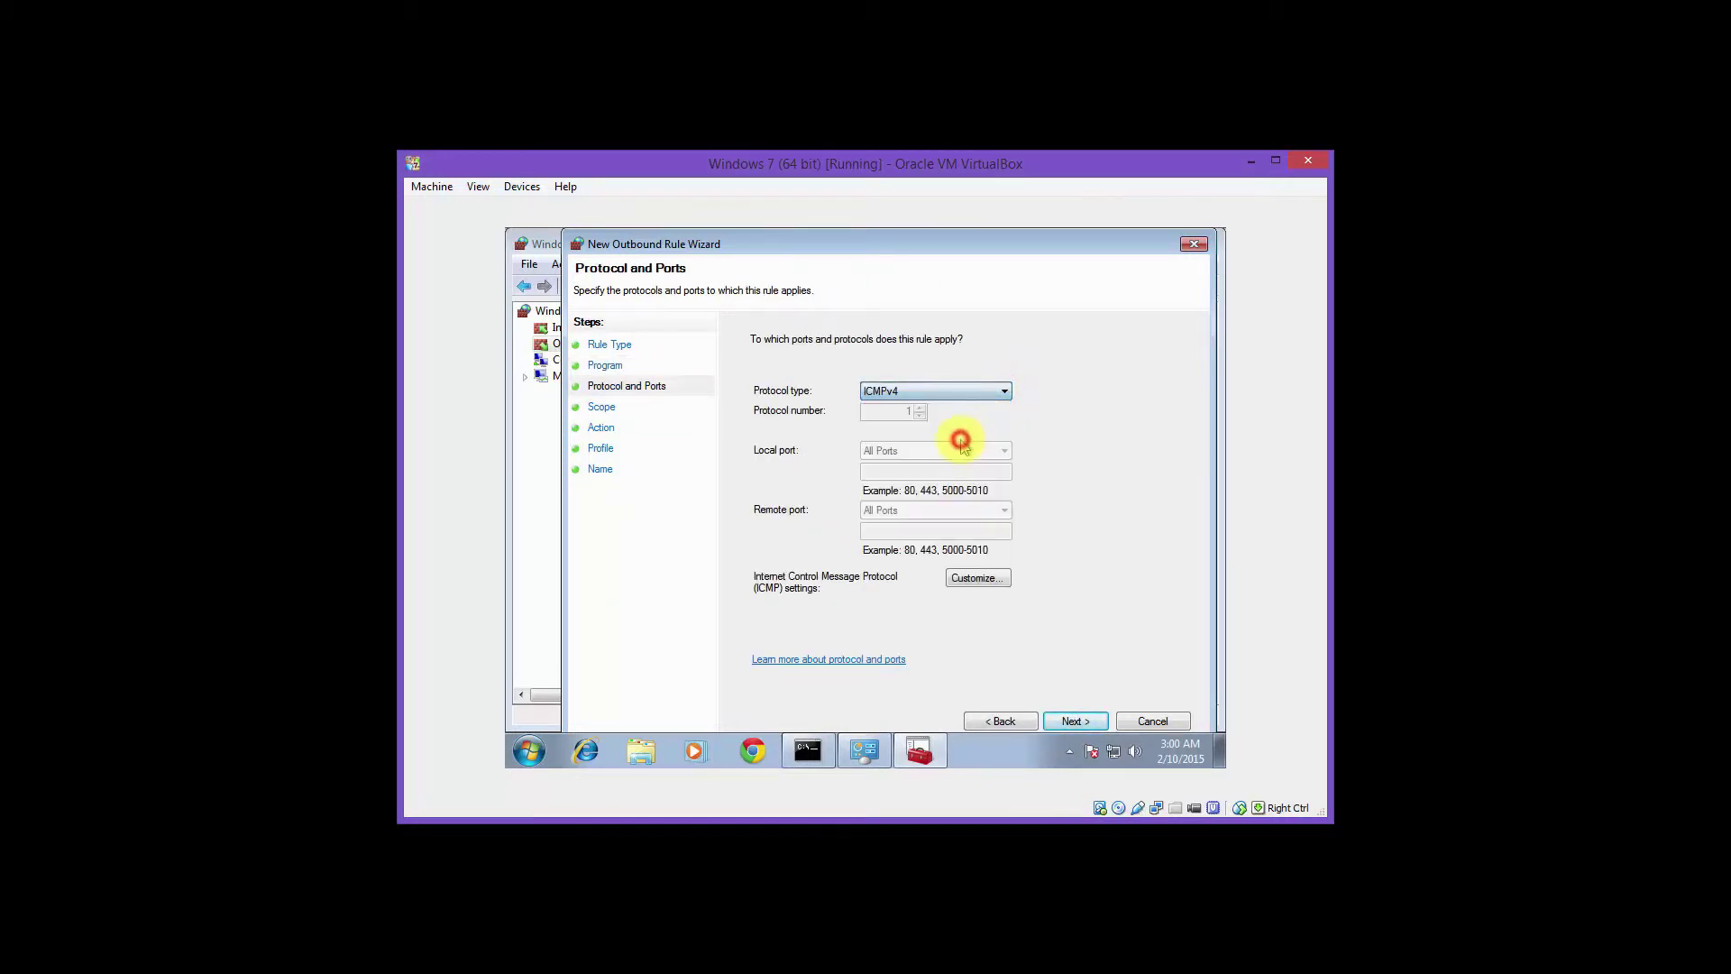
click(1074, 721)
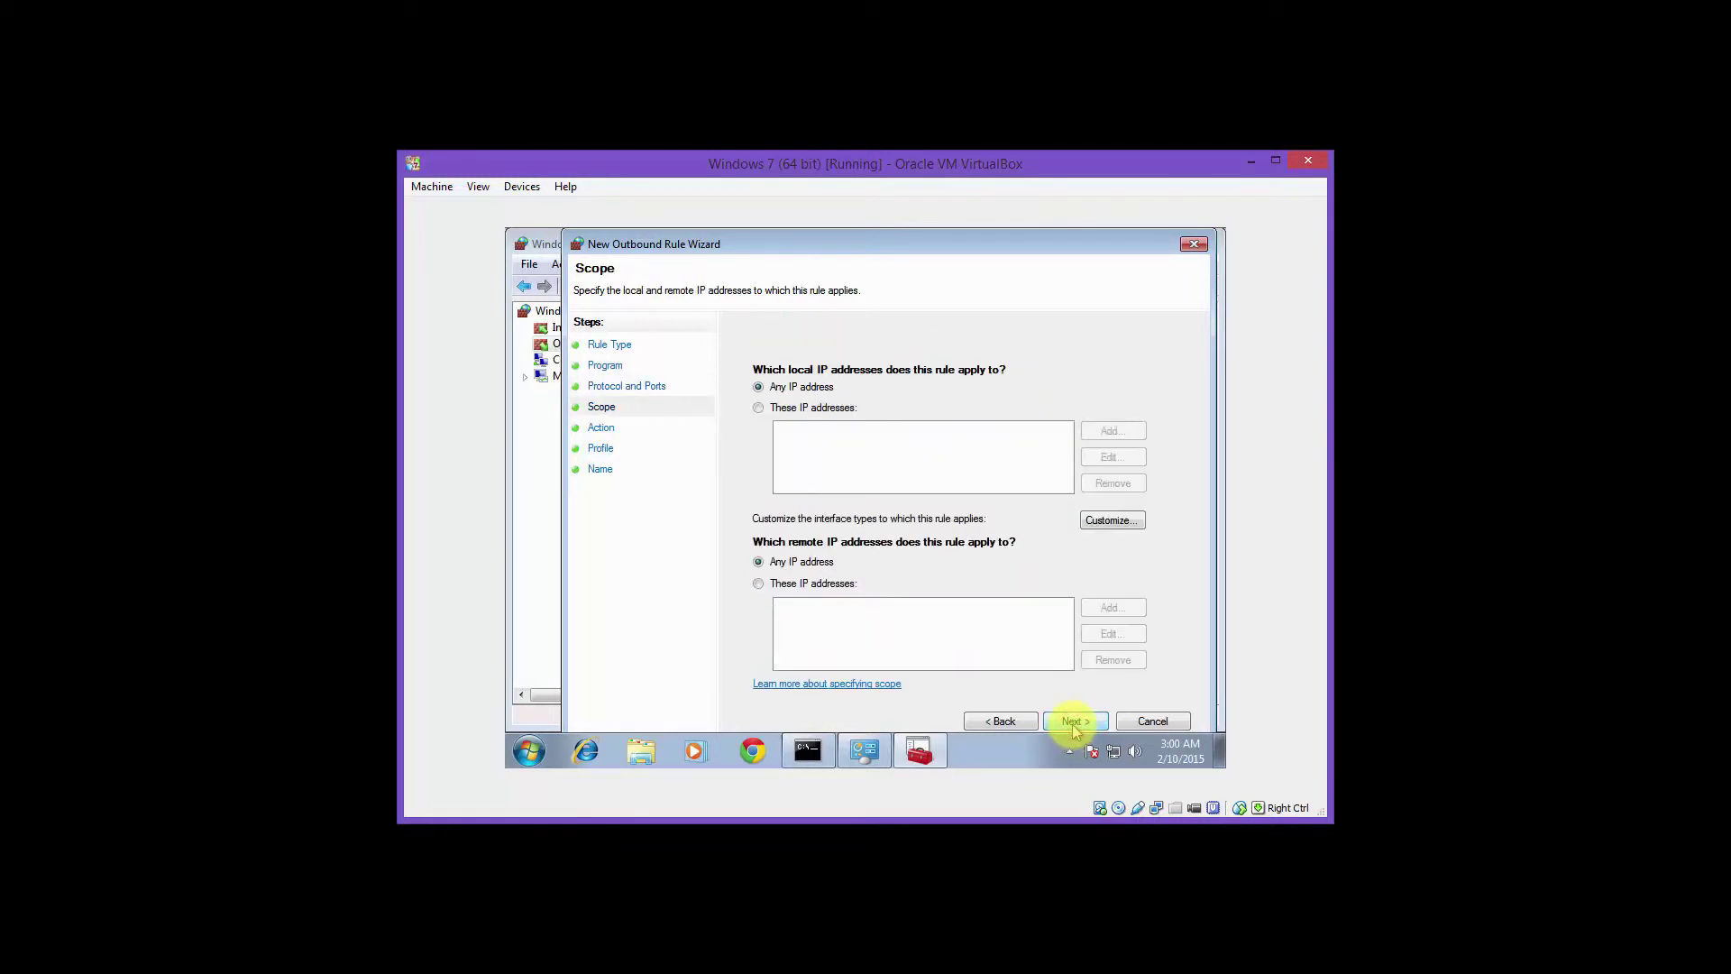
click(1074, 724)
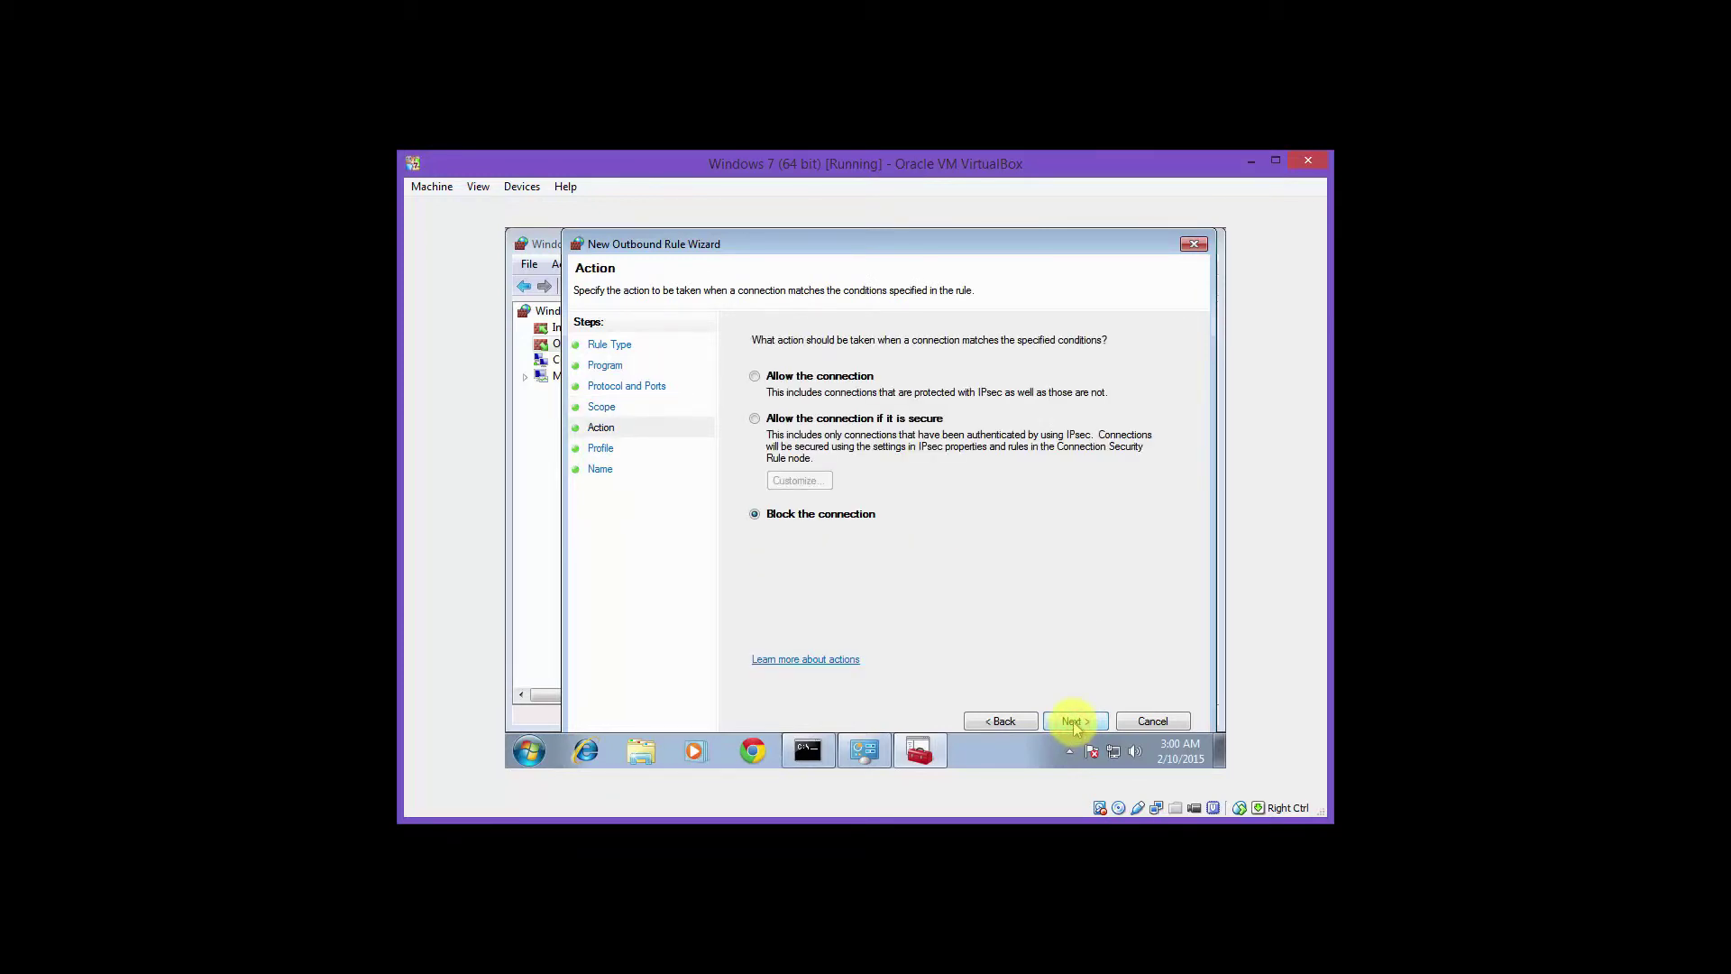
click(1075, 722)
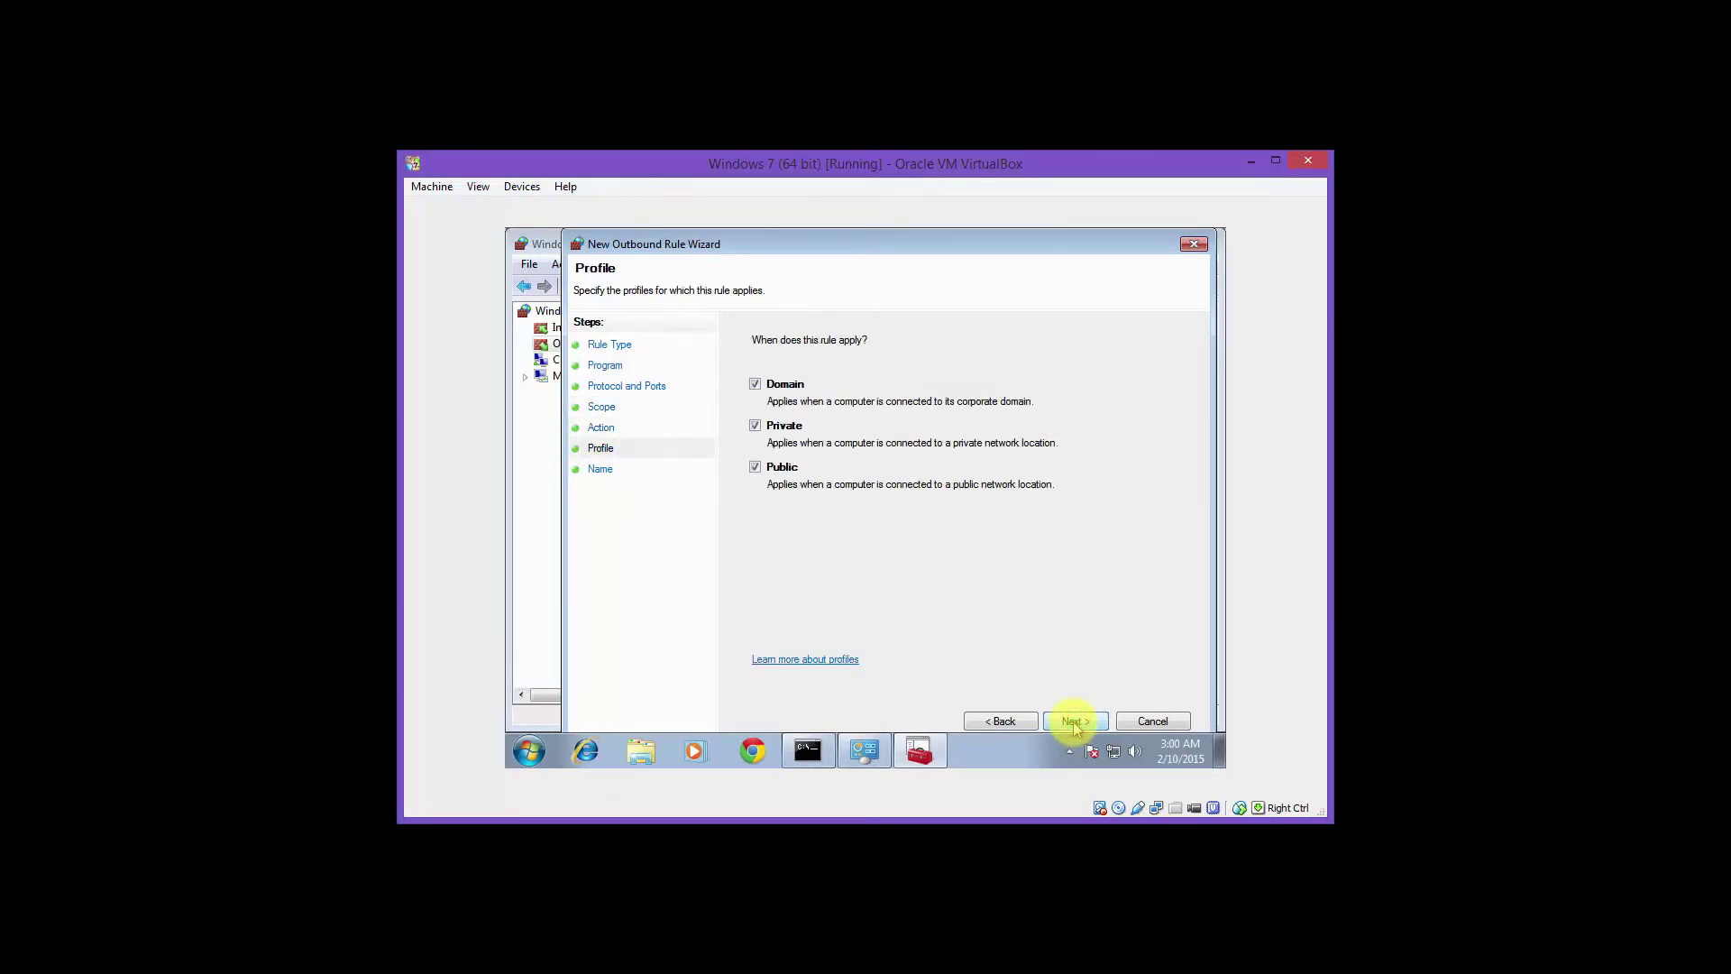
click(1075, 722)
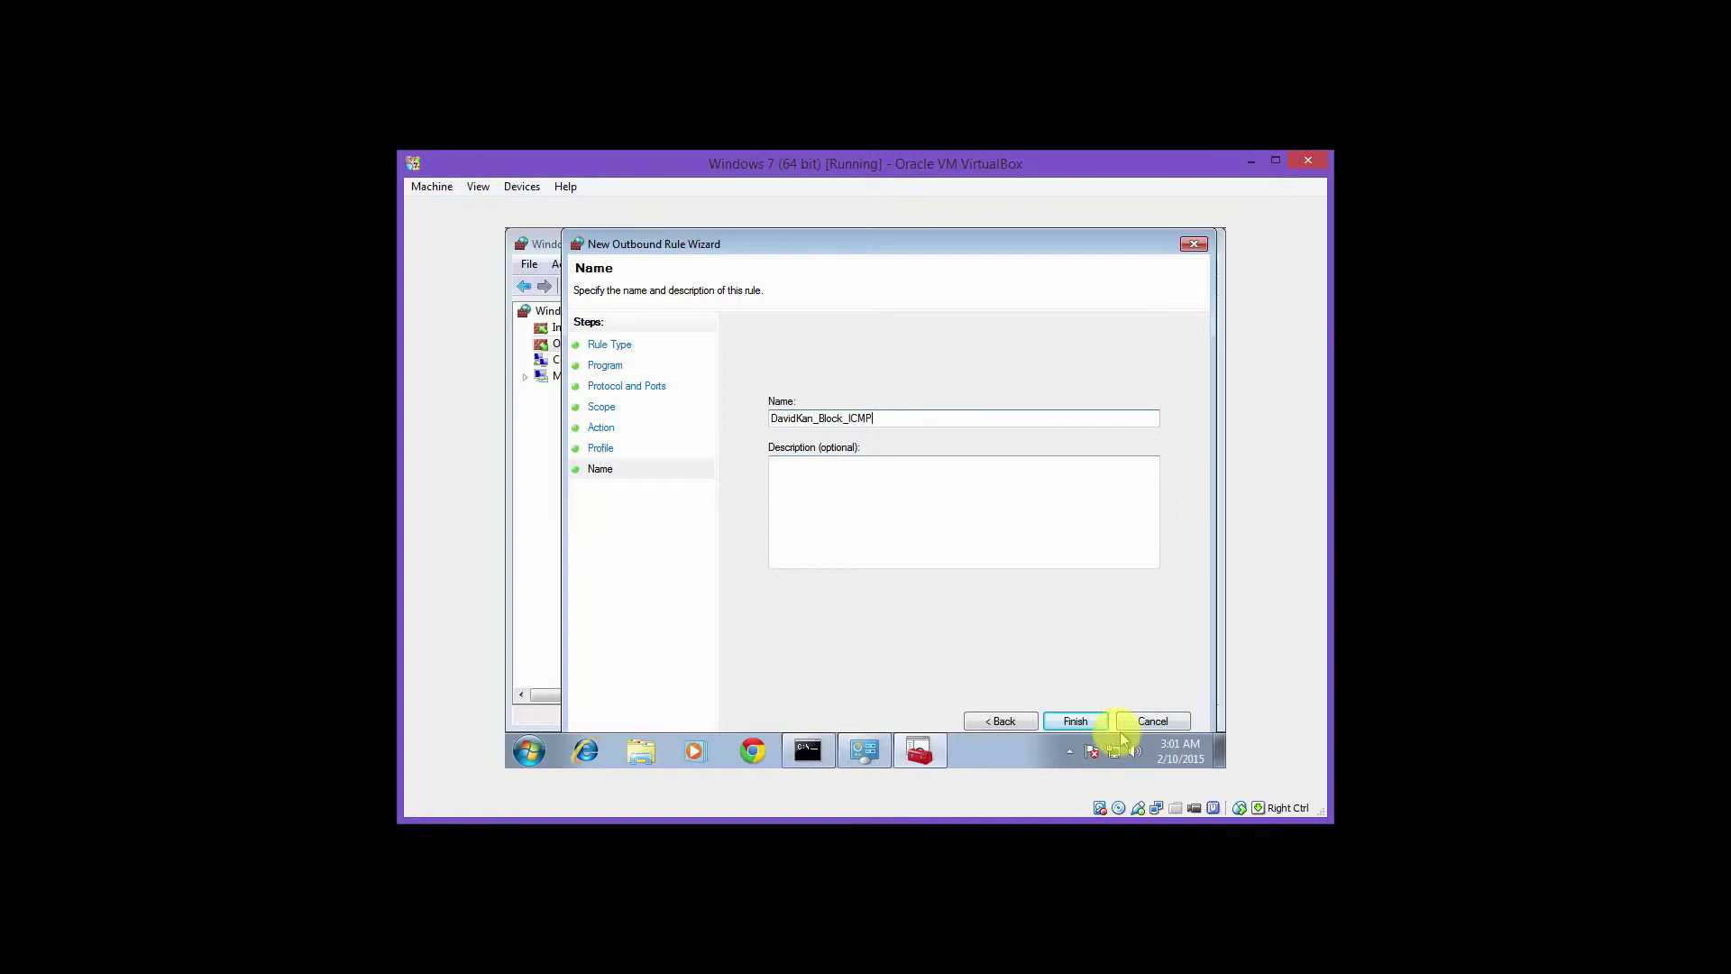
click(1084, 720)
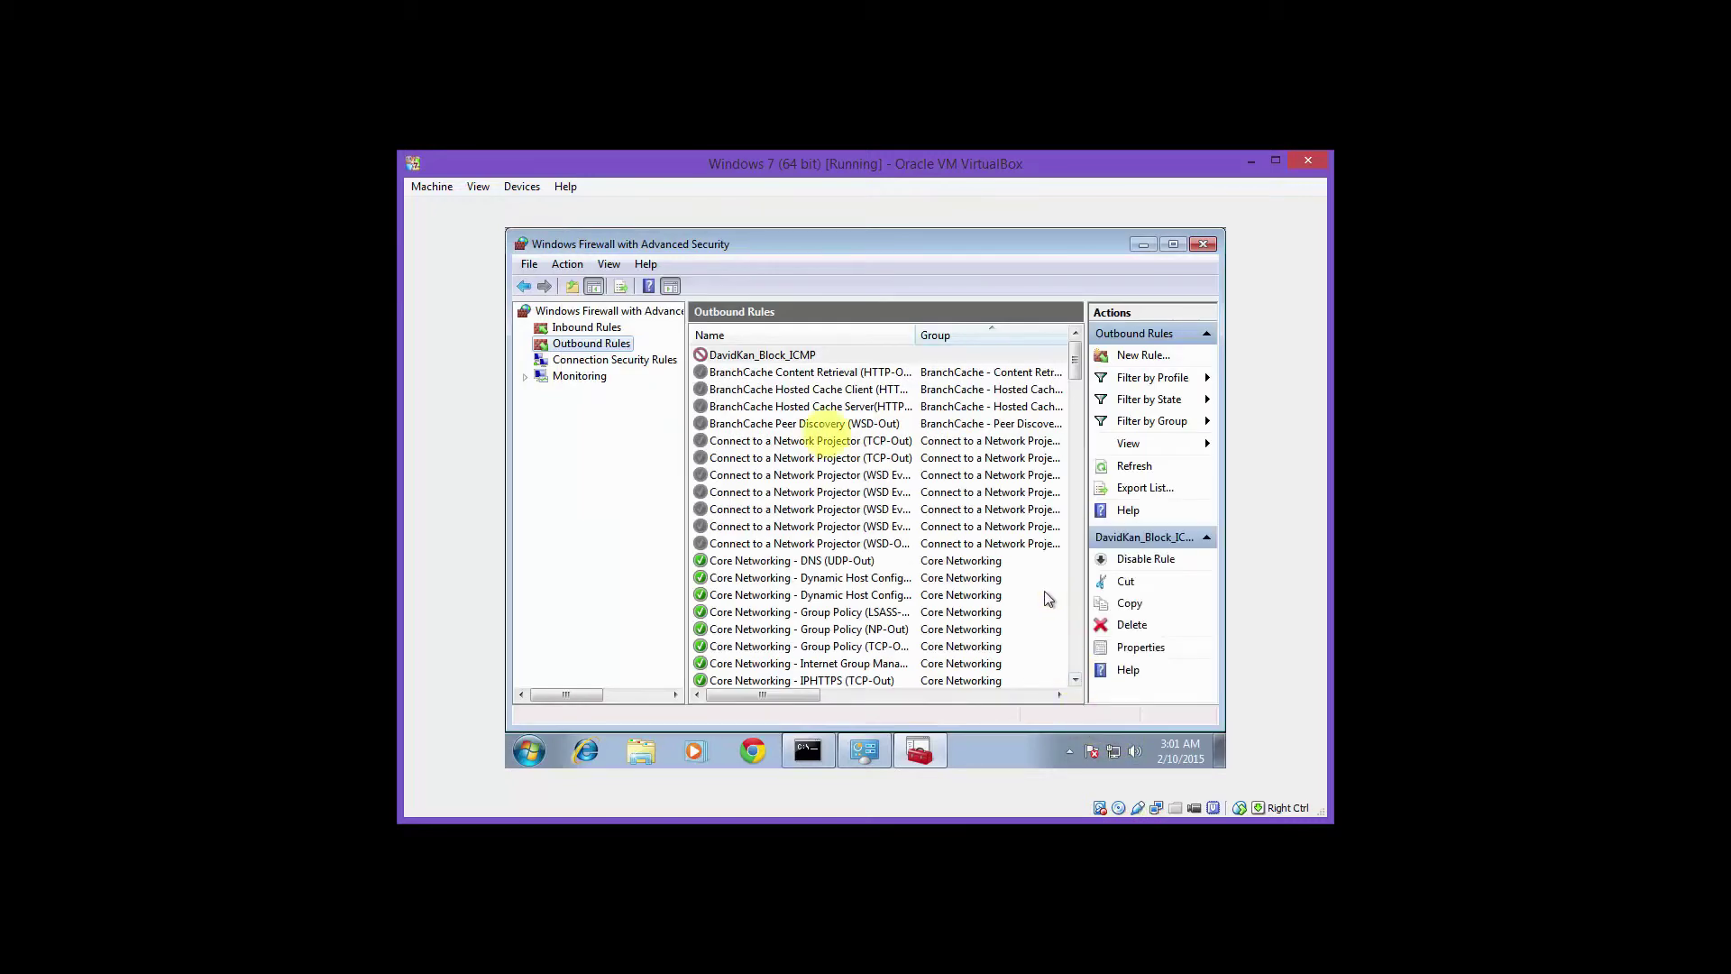
- Ping yahoo.com from Command Prompt, which fails with 100% packet loss
click(794, 360)
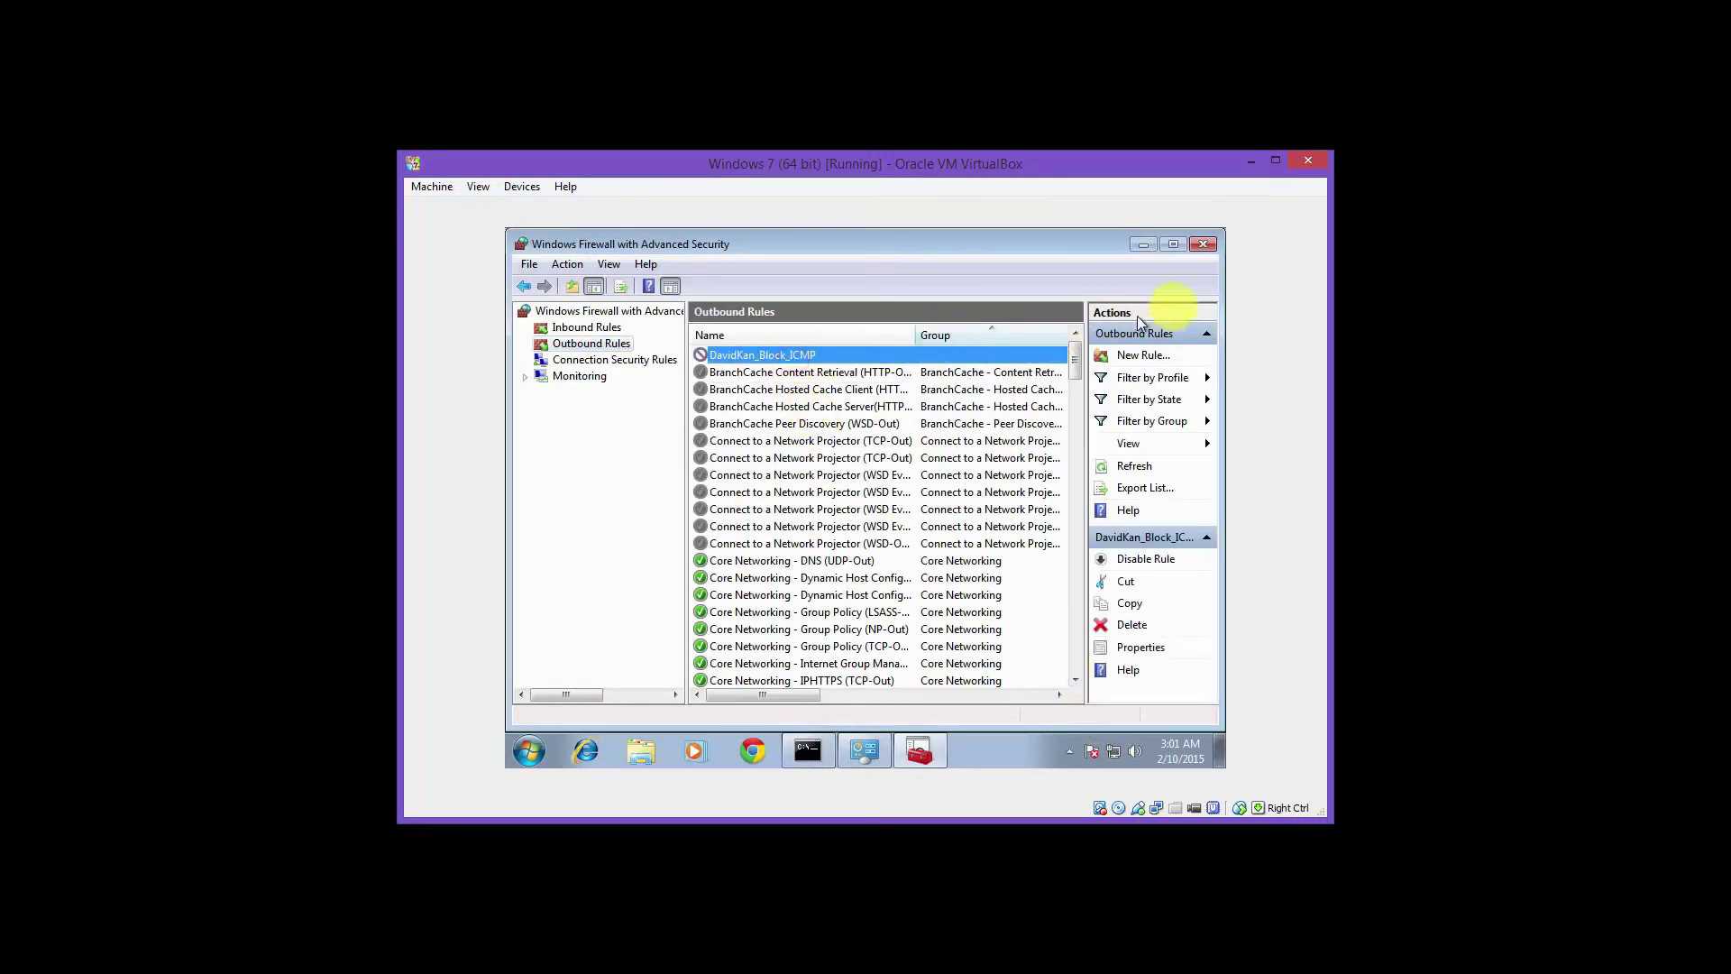
click(1143, 244)
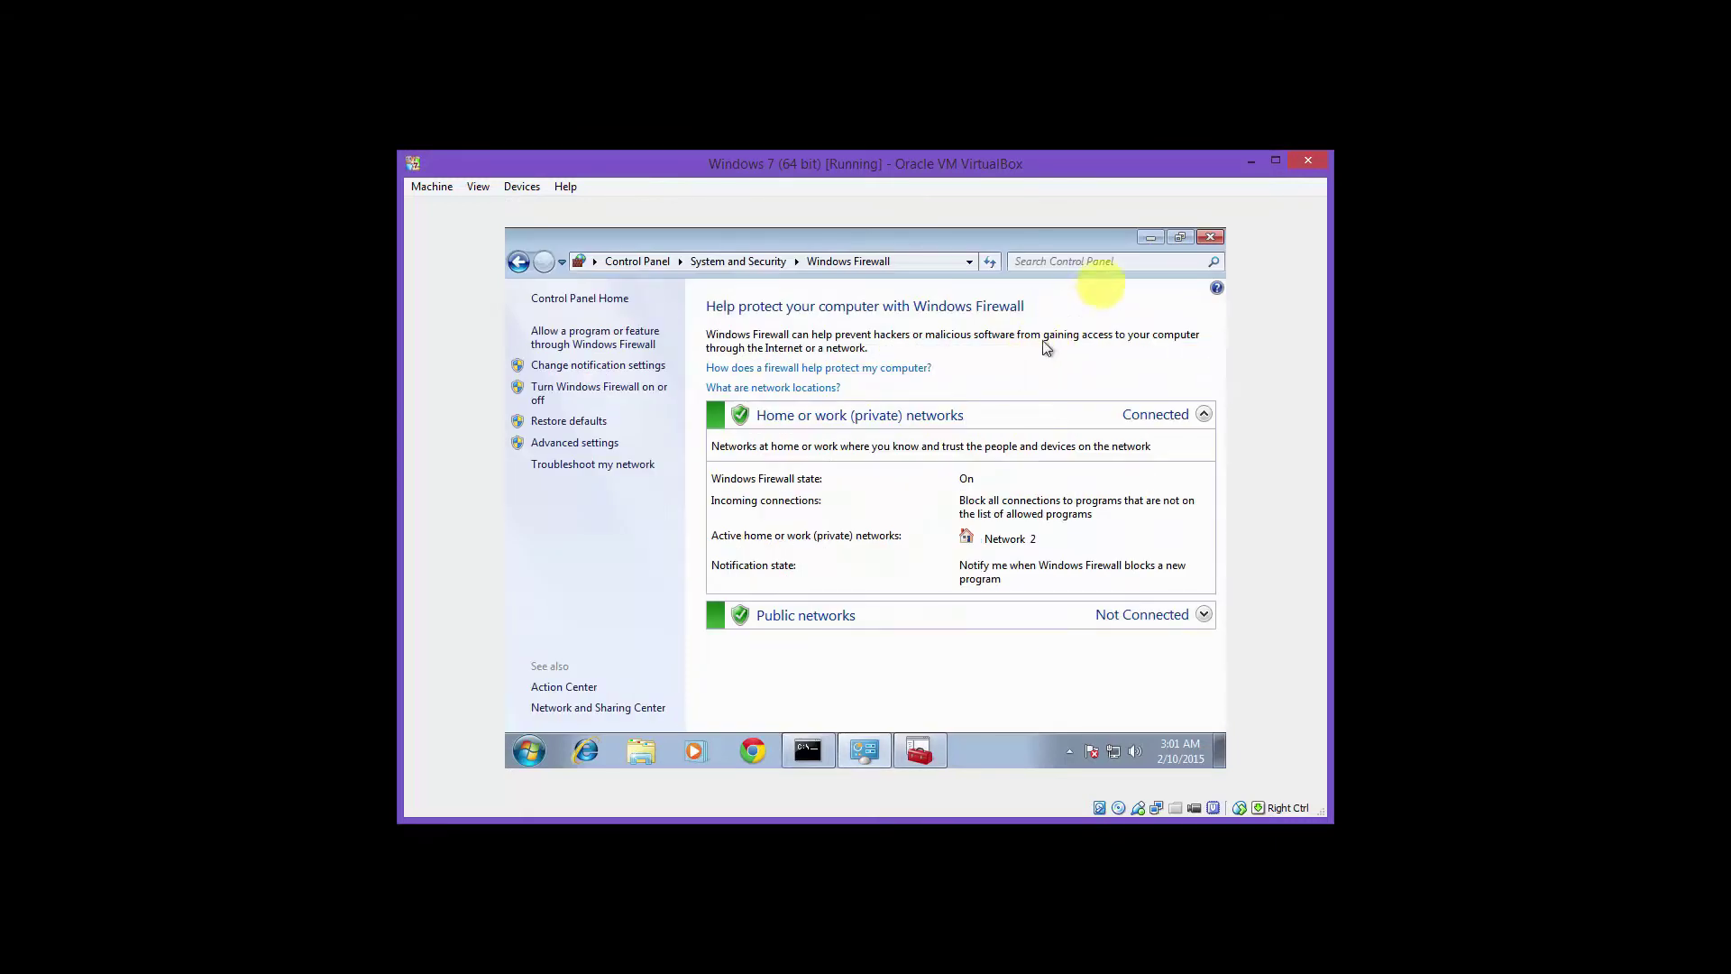
click(1143, 236)
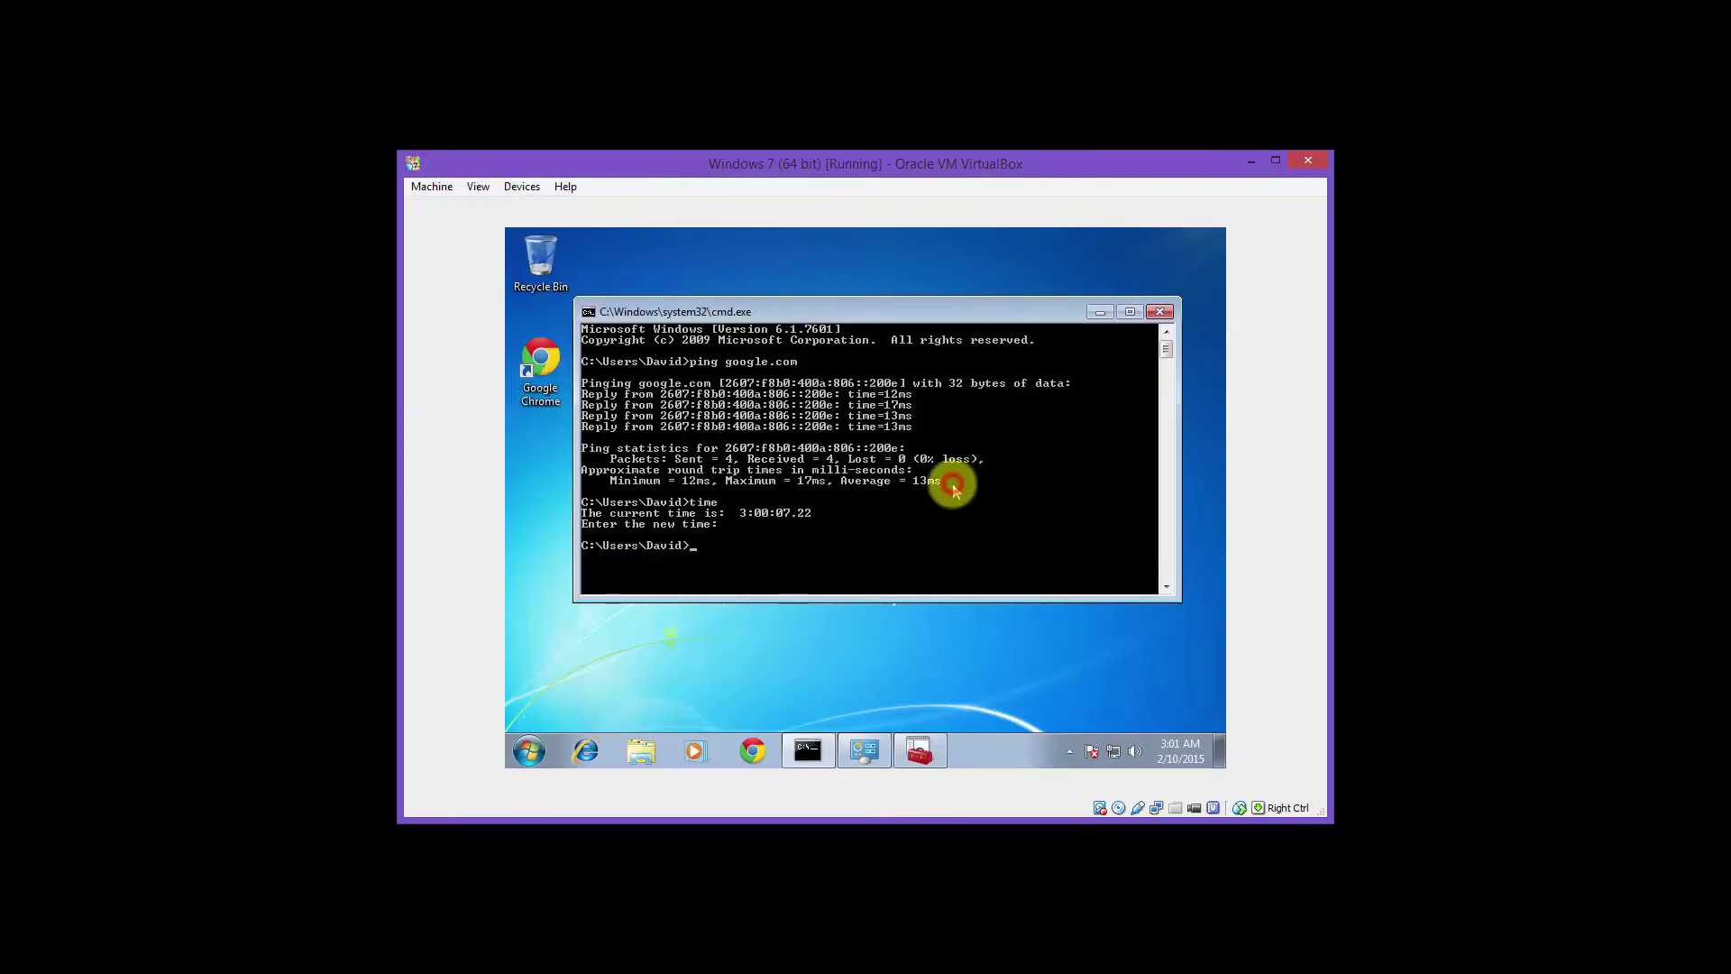
text(ping yahoo.com)
key(Return)
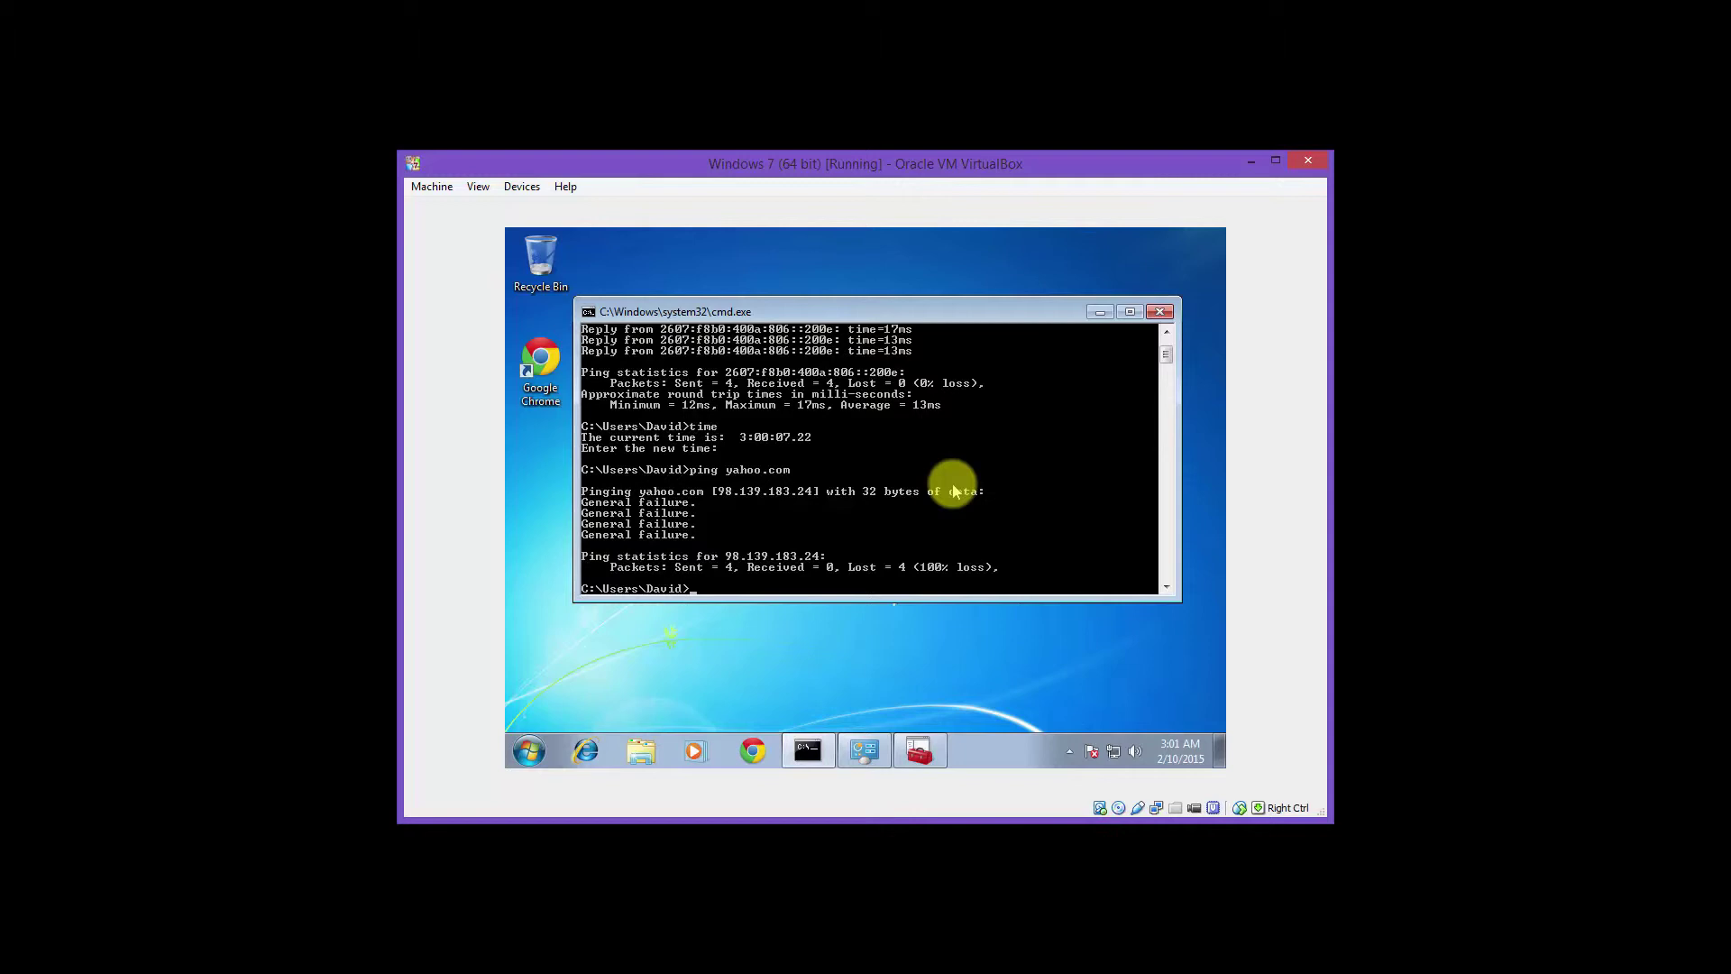
- Disable the ICMPv4 blocking outbound rule
click(920, 750)
right_click(805, 355)
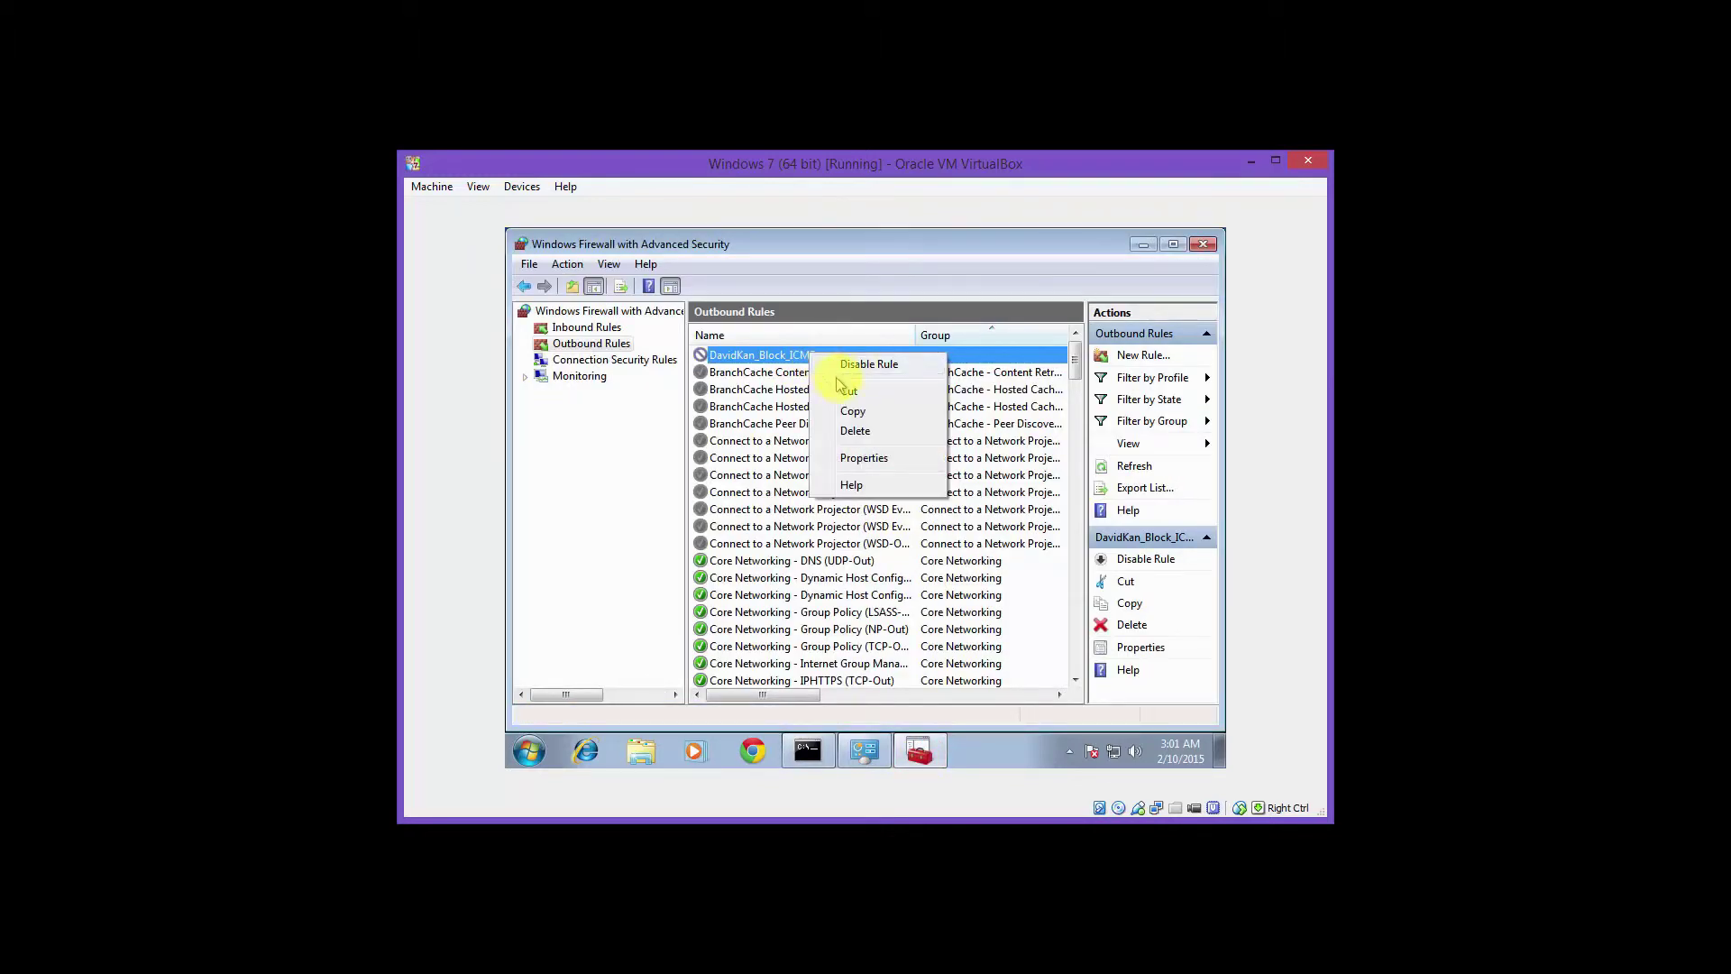
click(850, 365)
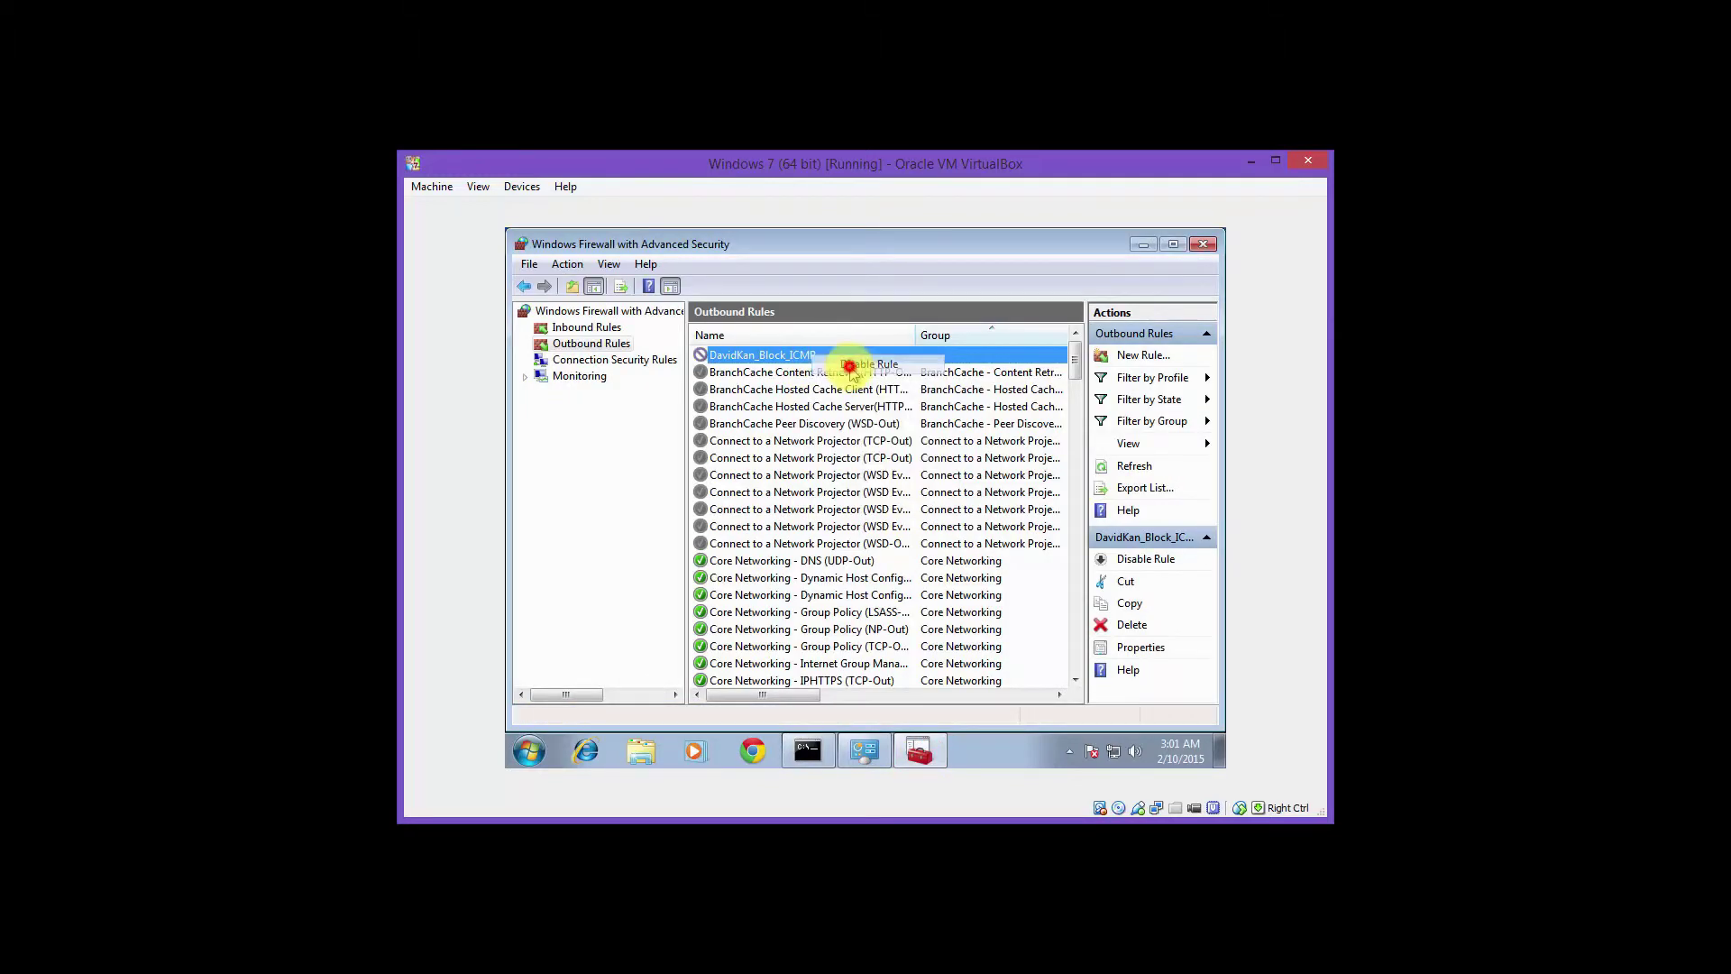
click(1143, 245)
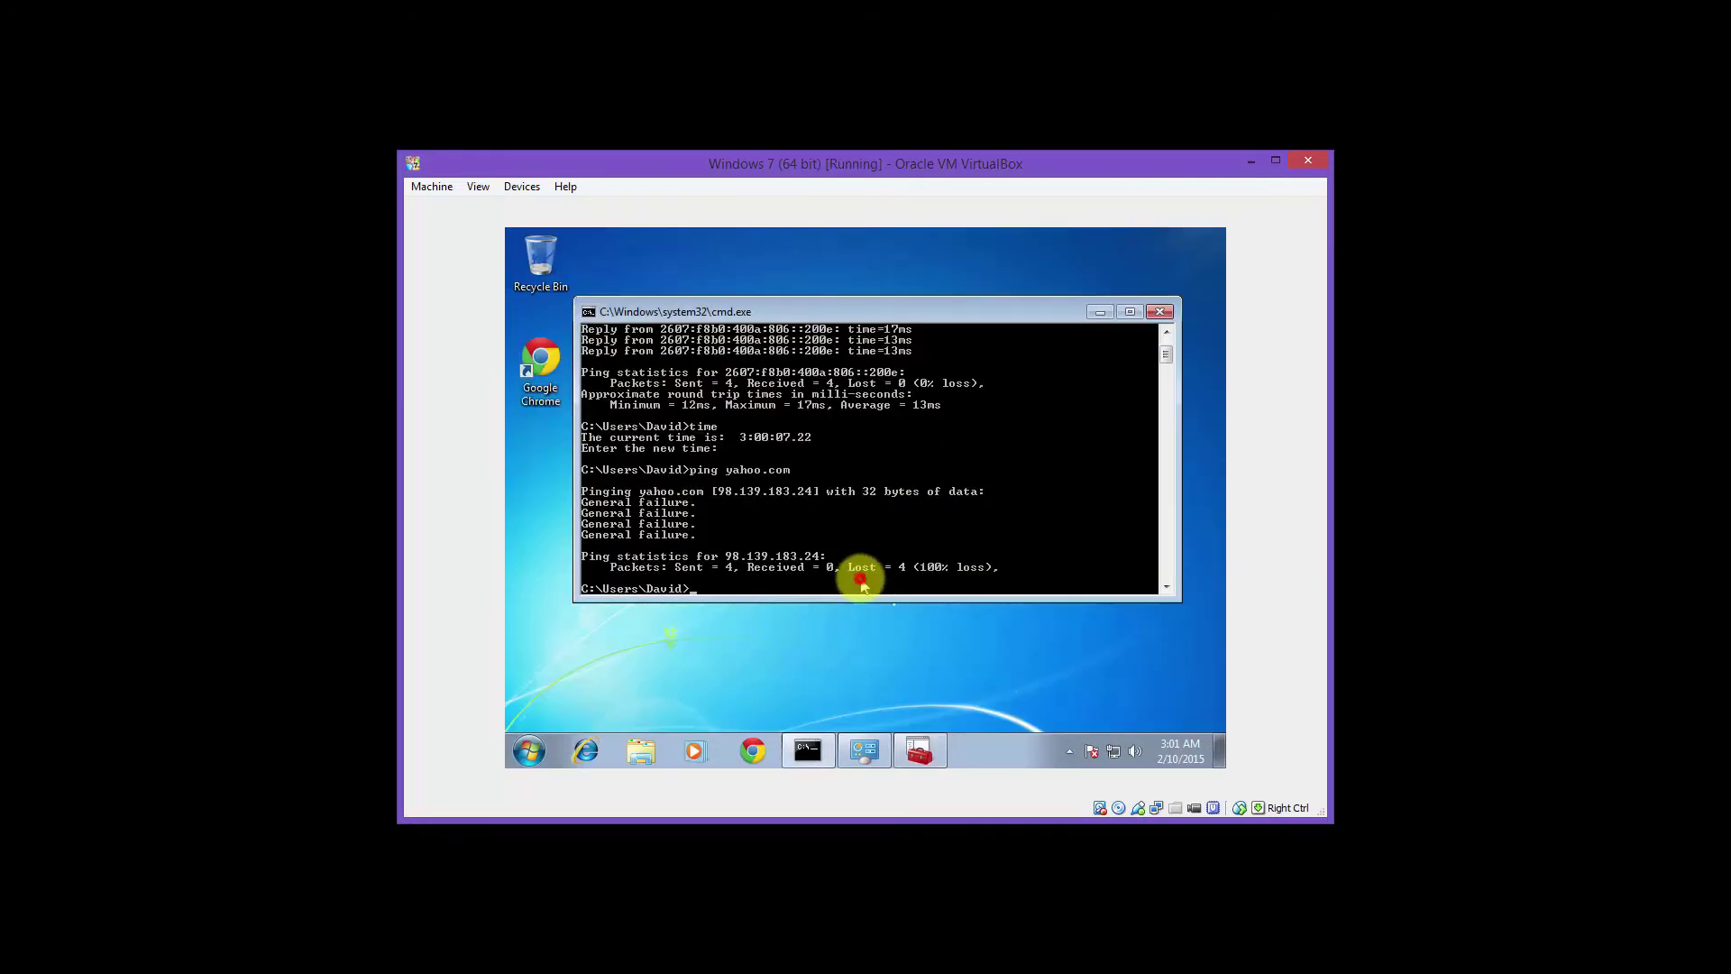
- Rerun ping yahoo.com, now receiving 4 replies with 0% loss
key(Up)
key(Return)
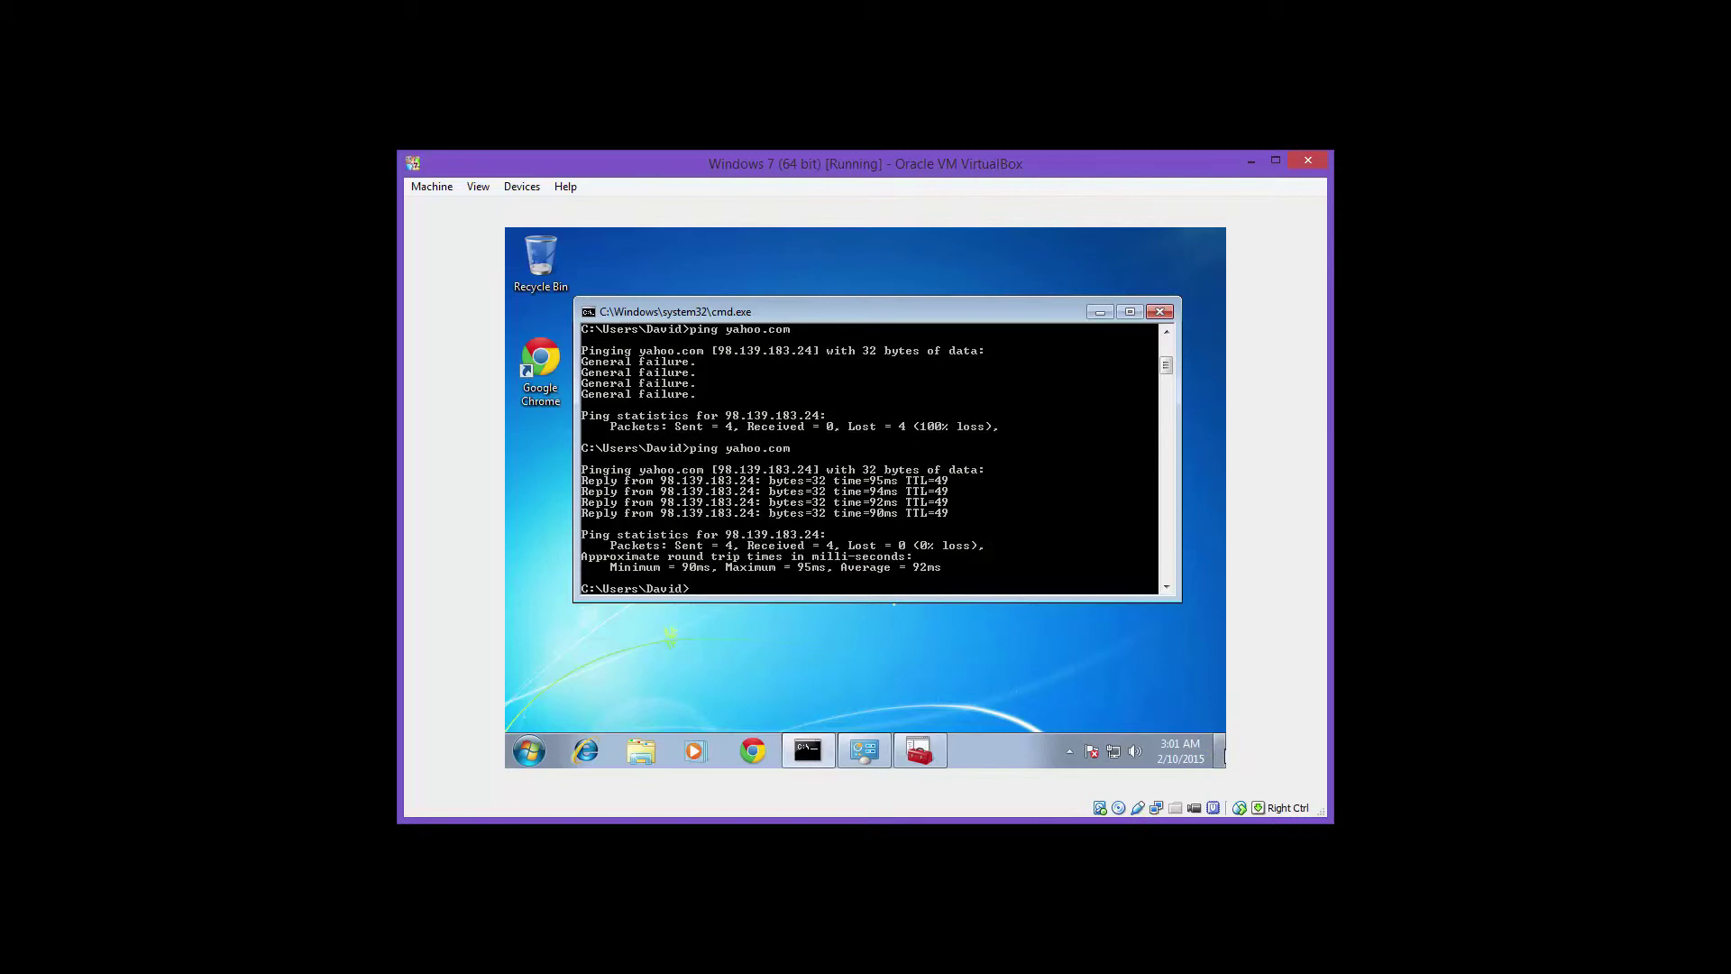
- Restore the firewall console and start a new rule from Outbound Rules
click(929, 755)
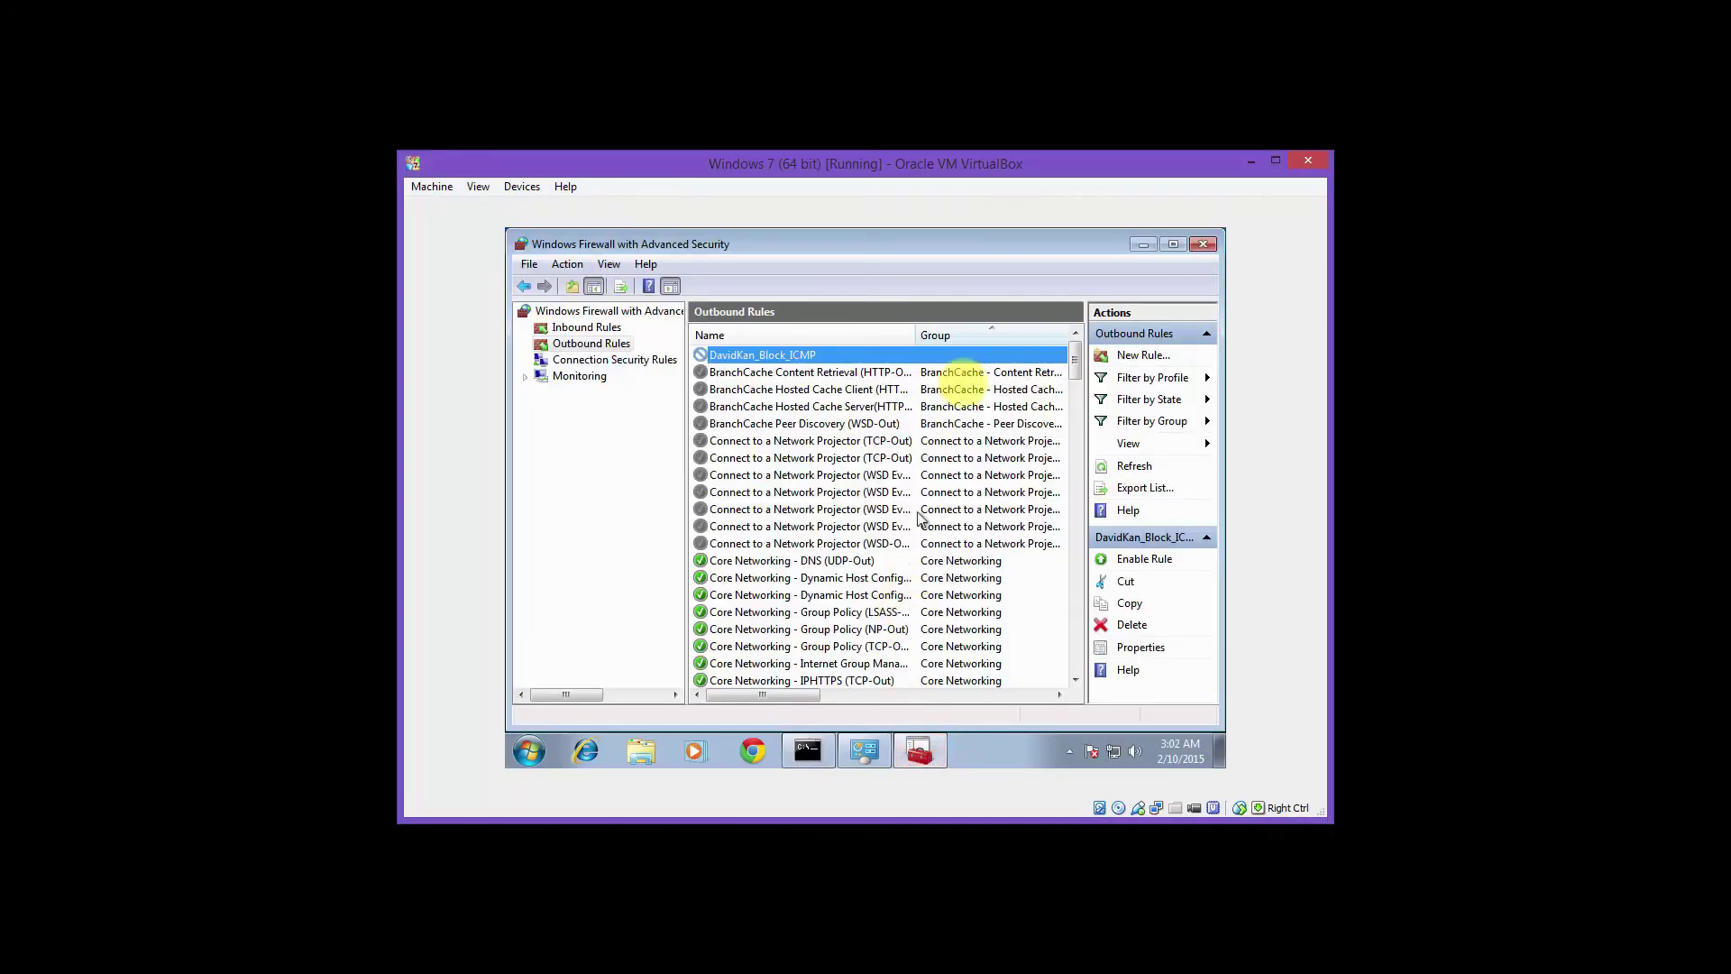
click(595, 343)
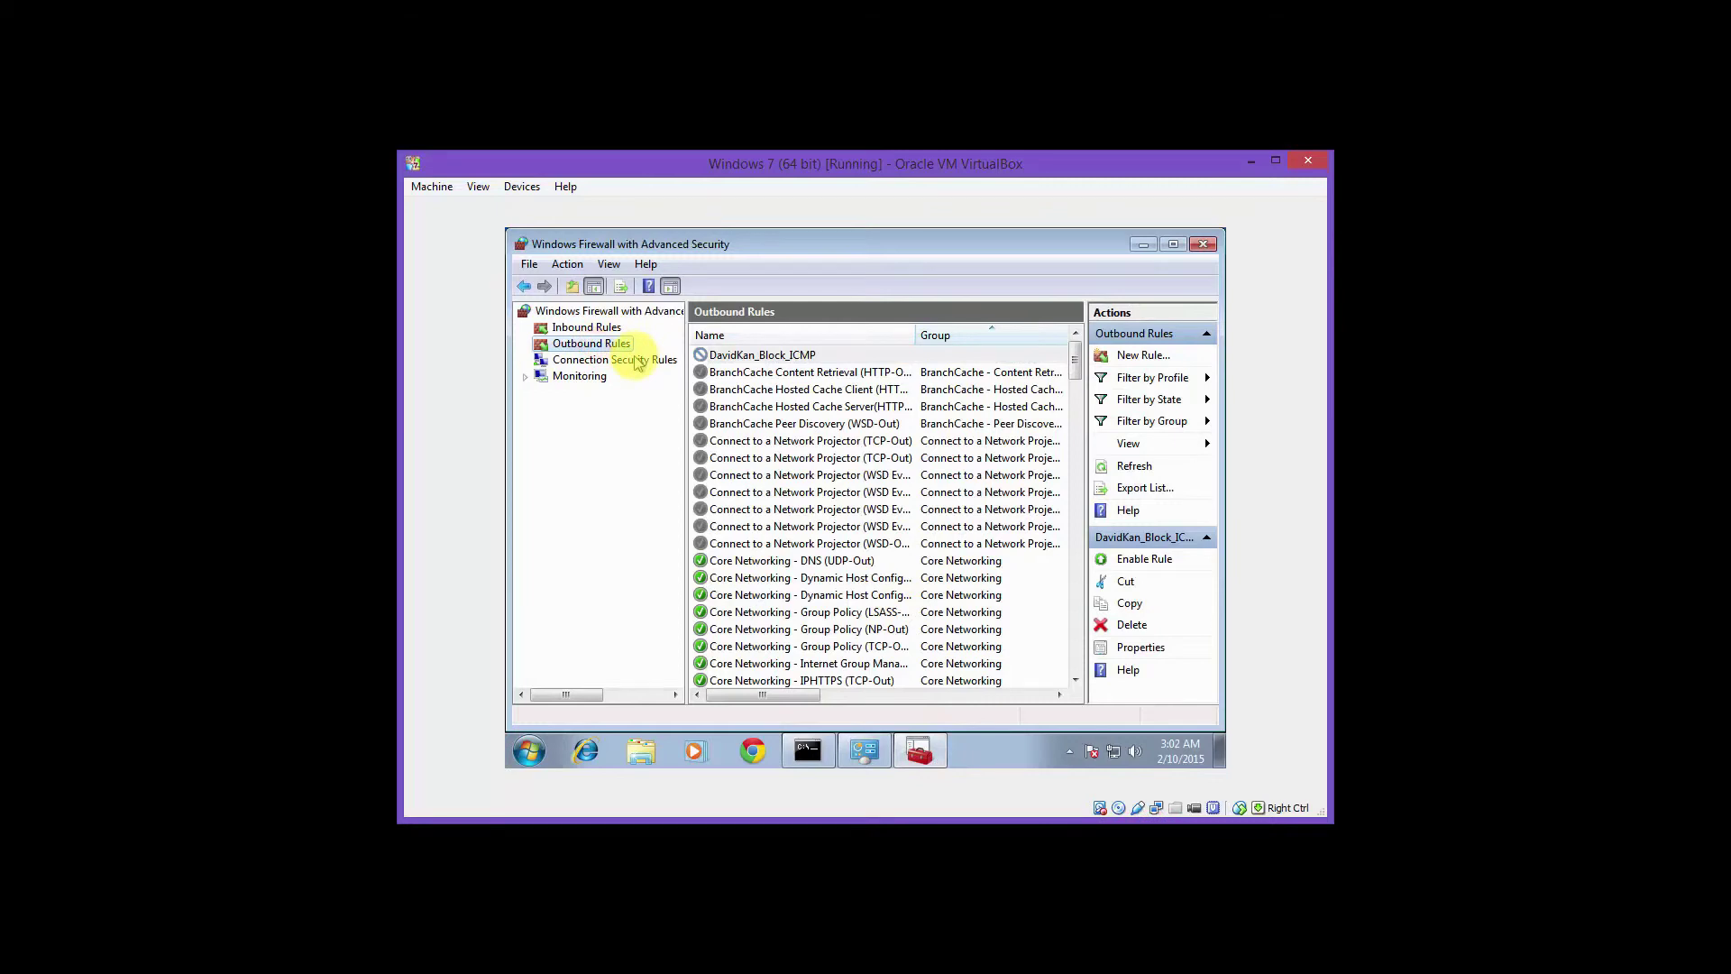
click(1145, 358)
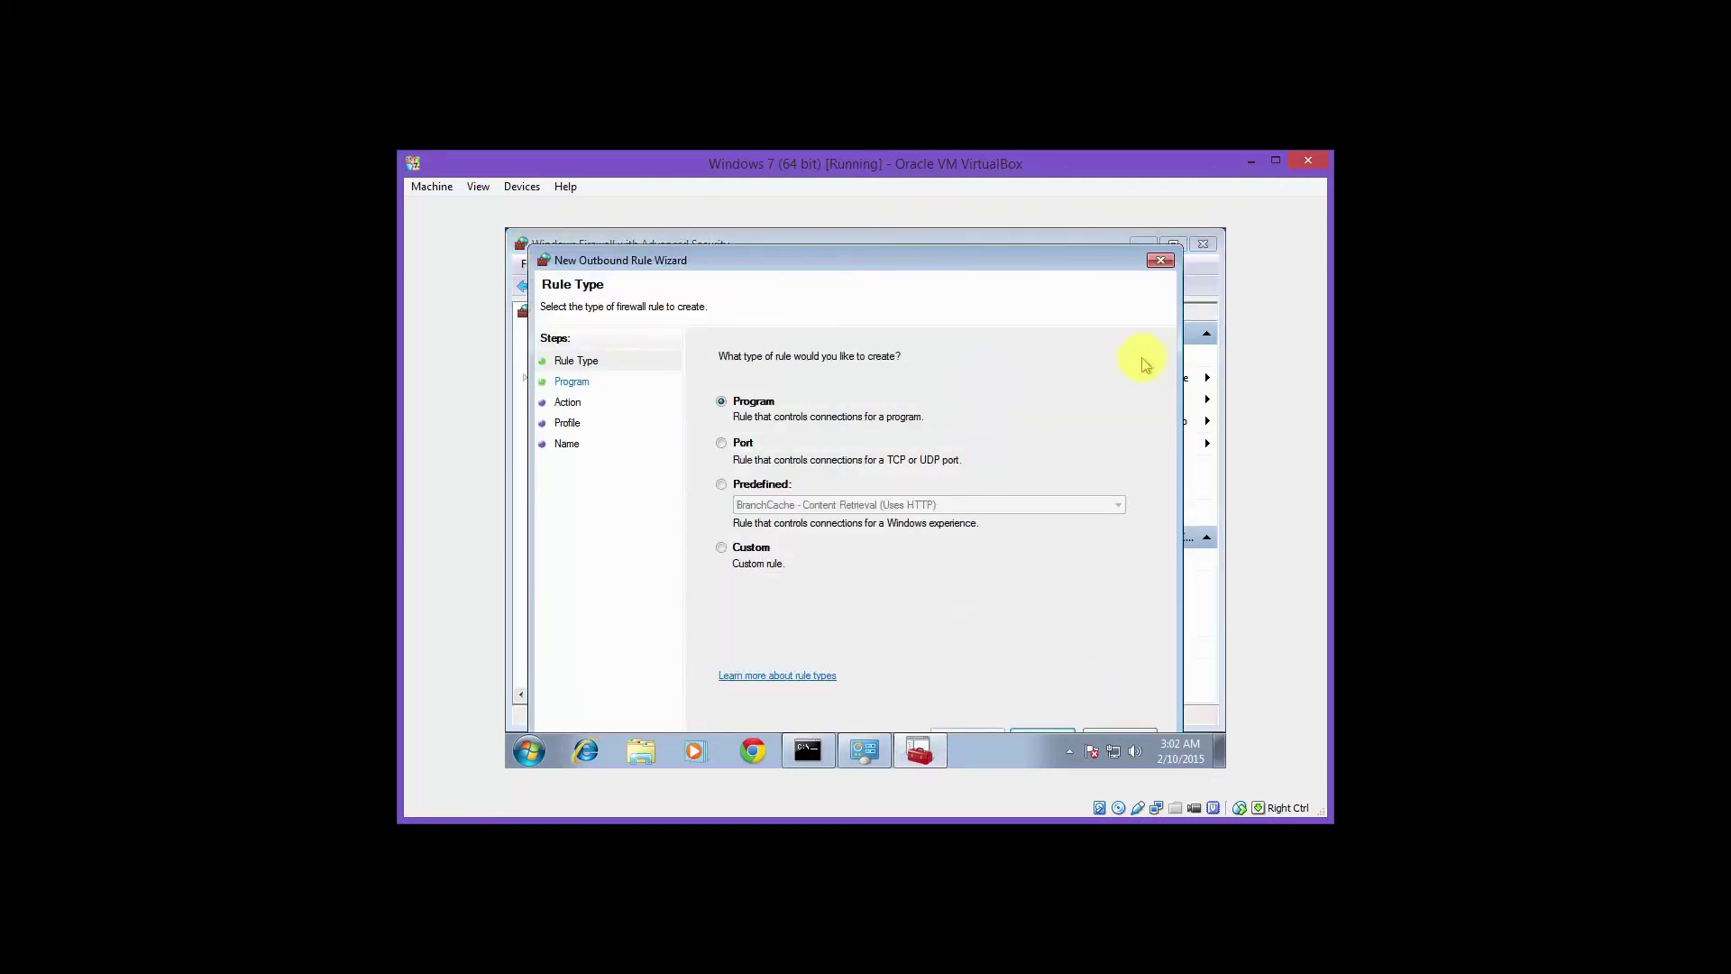
- Make a Port rule for TCP with specific remote port 80
click(717, 446)
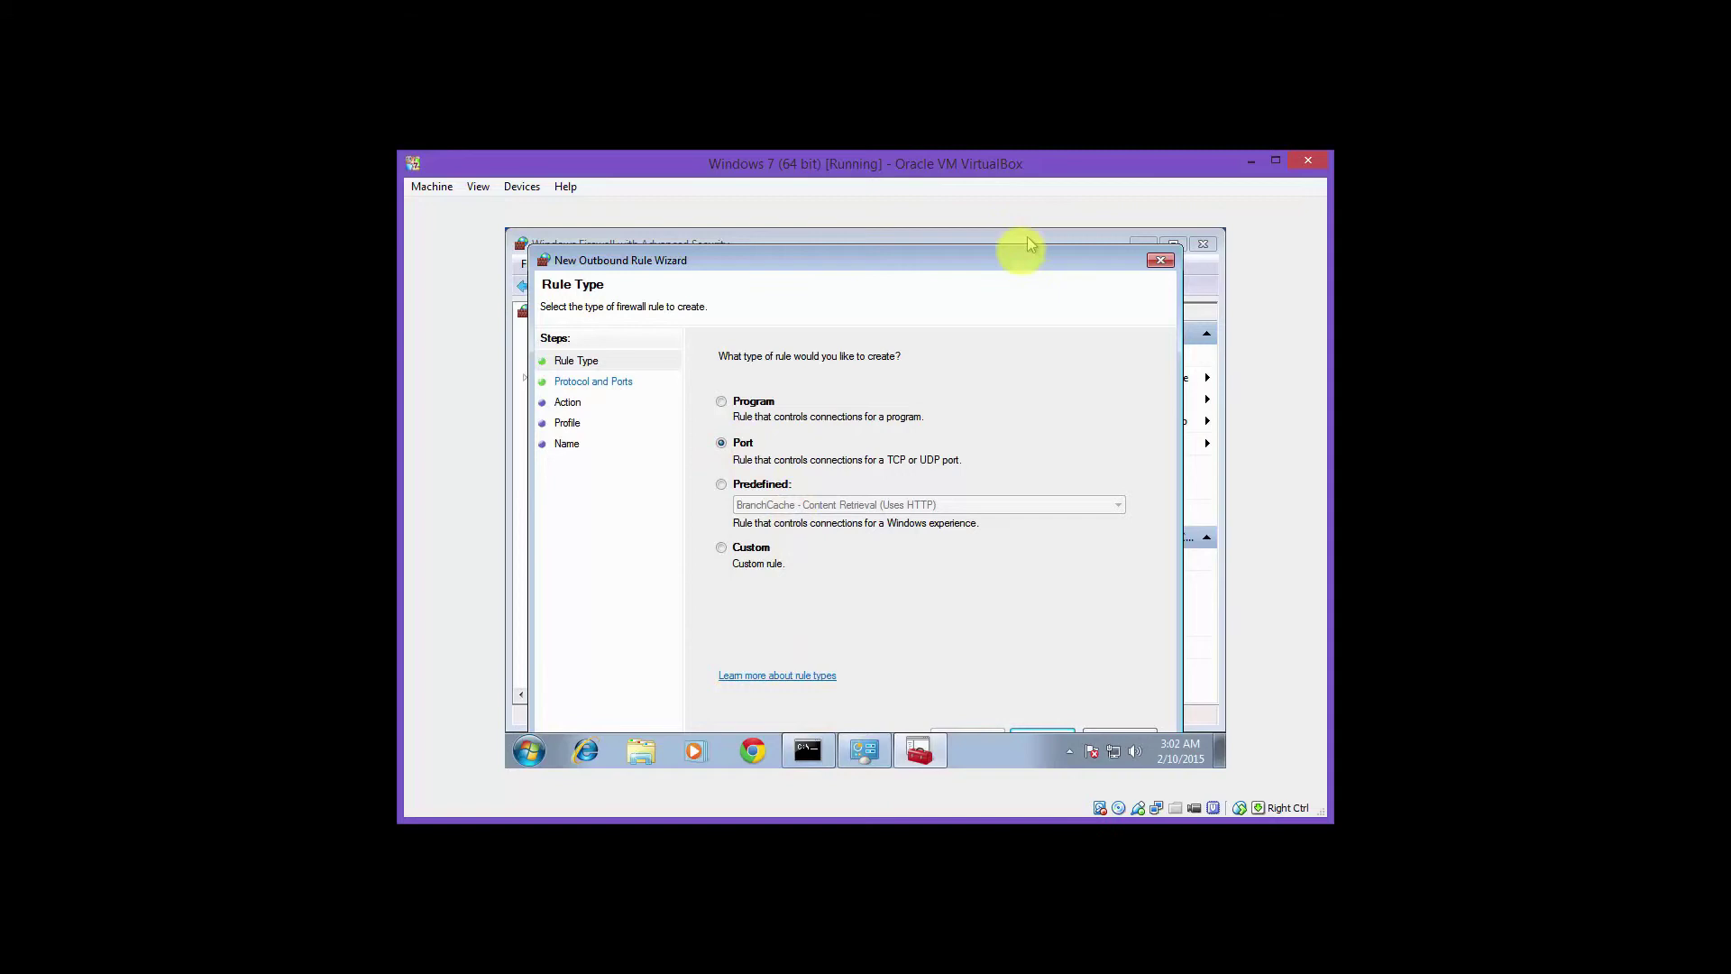
drag(1009, 260, 1018, 243)
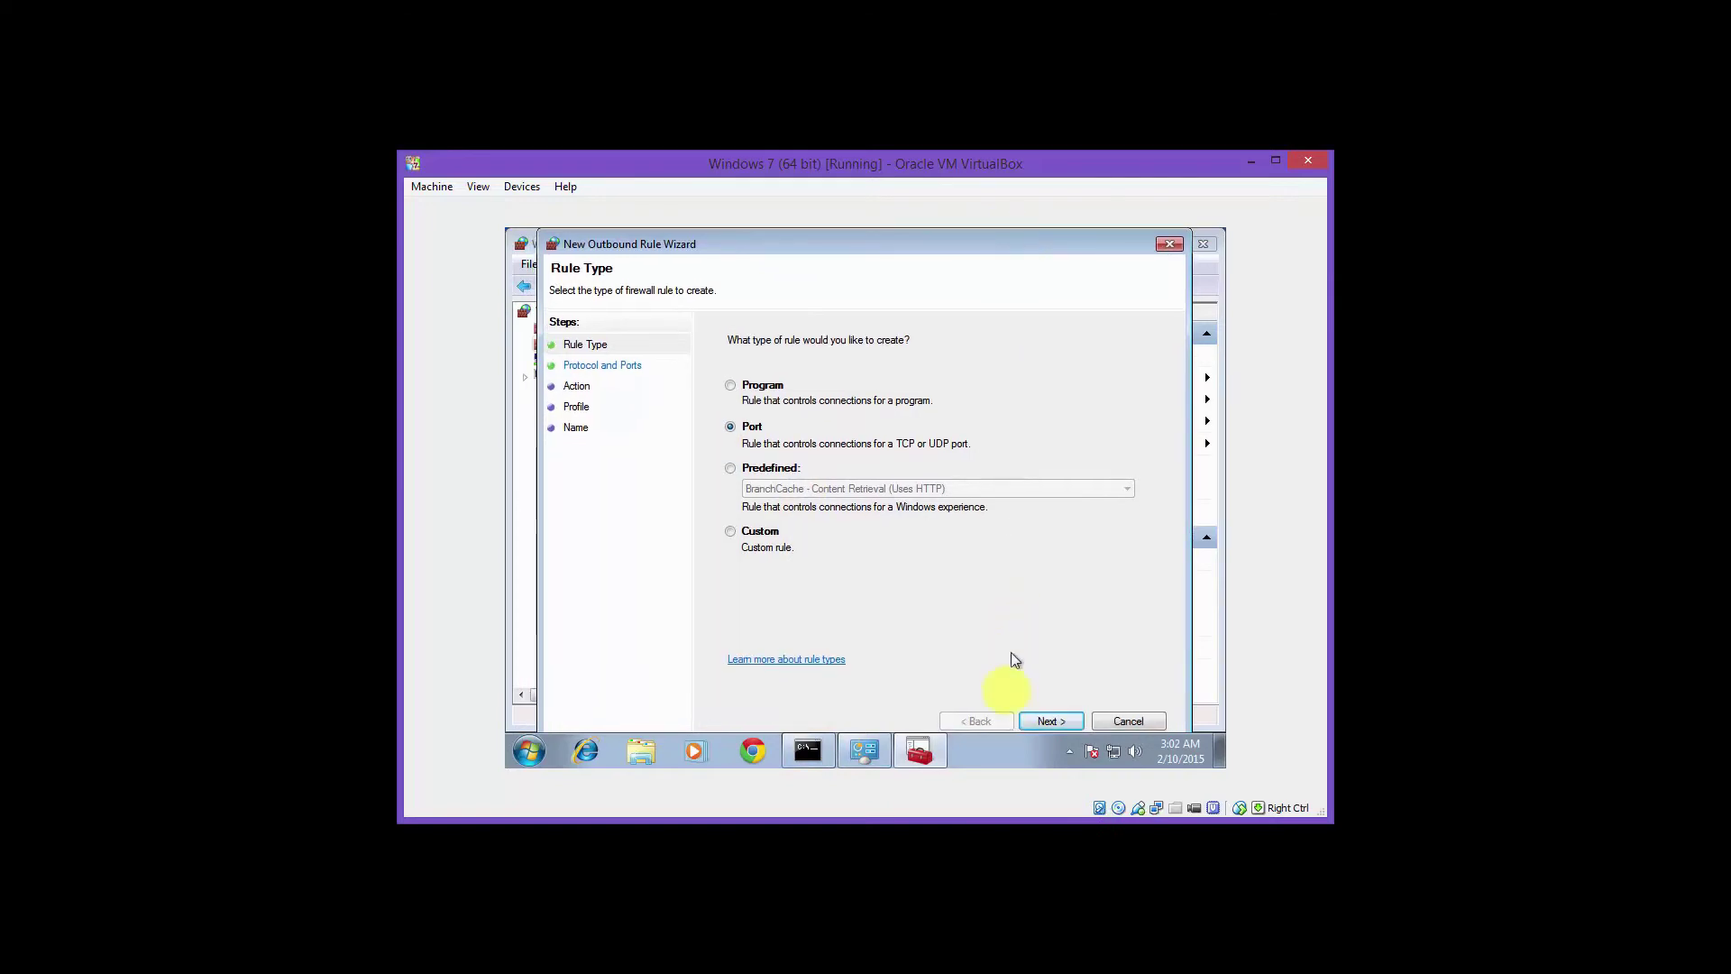
click(1039, 721)
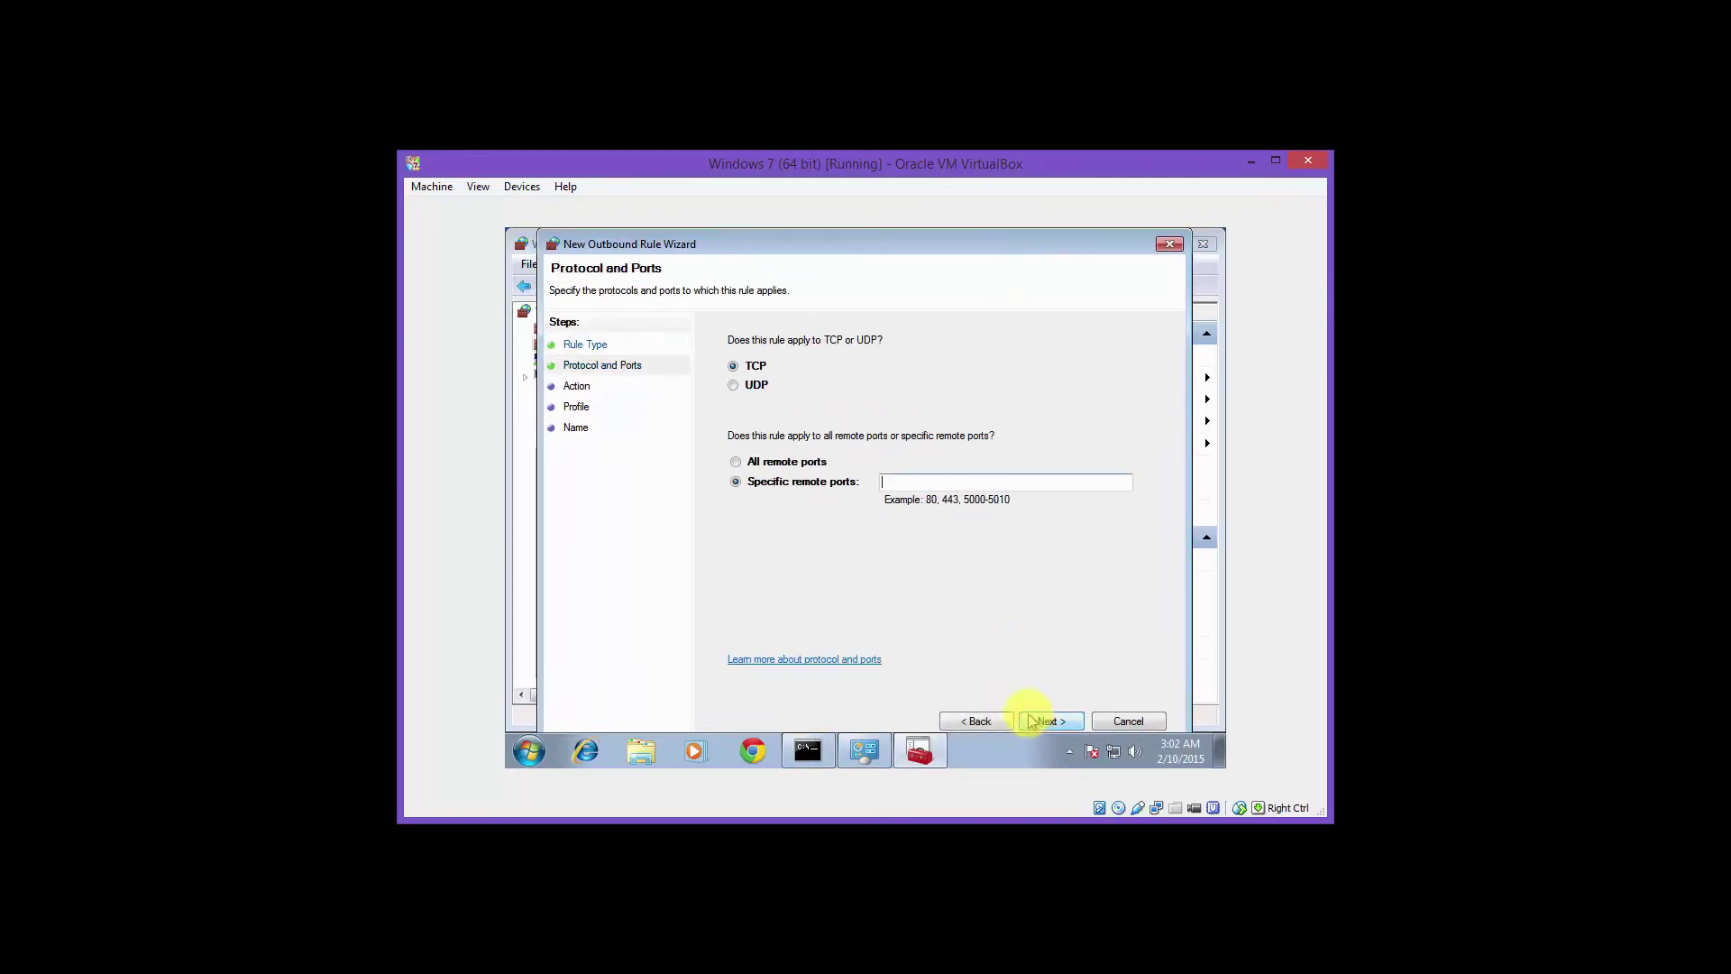
click(933, 482)
text(80)
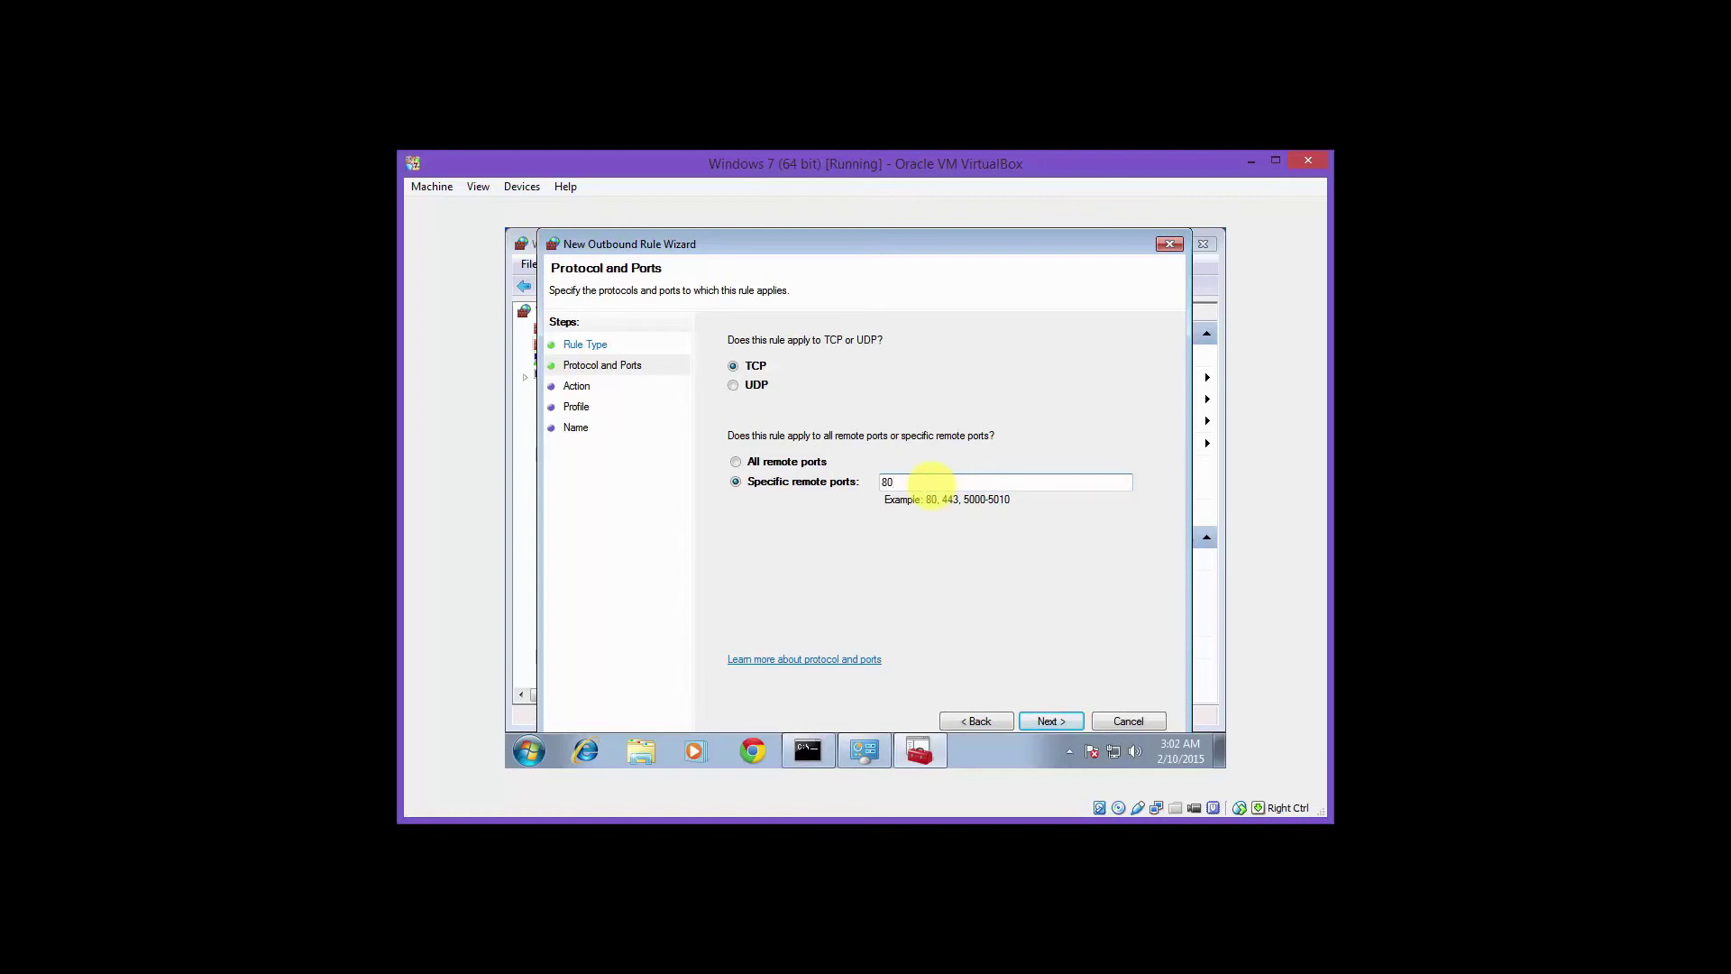
- Block the connection on all profiles and name the rule '_Port_80'
click(1047, 721)
click(1047, 721)
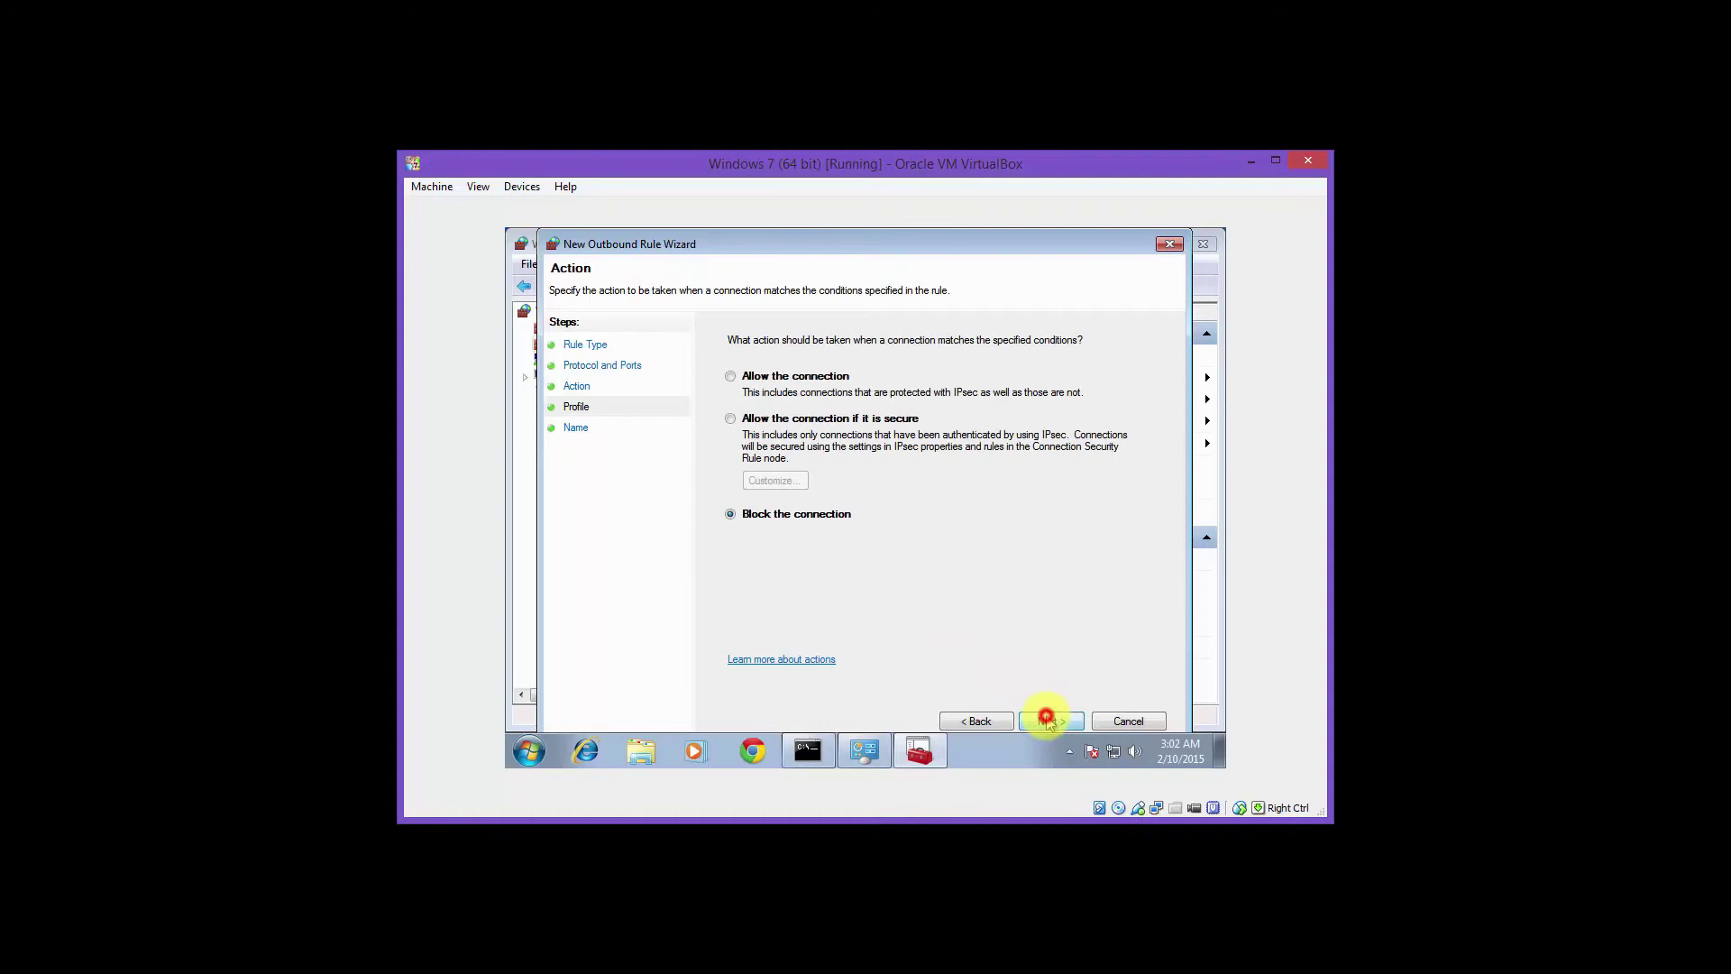
click(1045, 720)
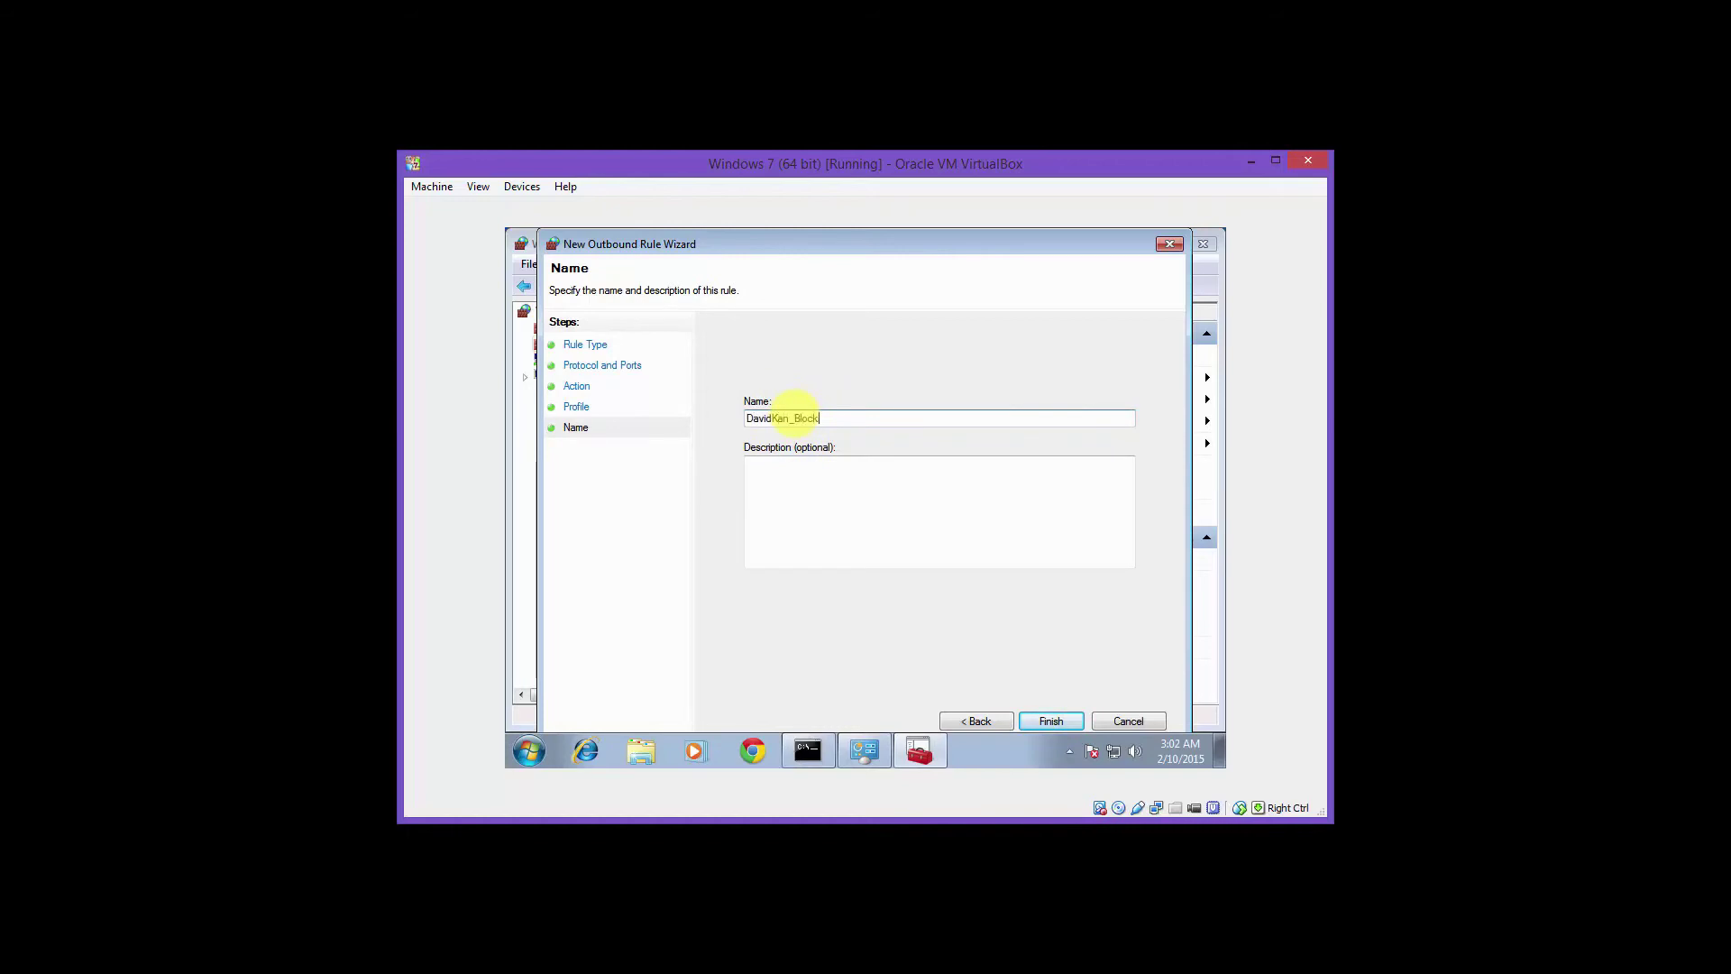
text(_Port_80)
click(1046, 722)
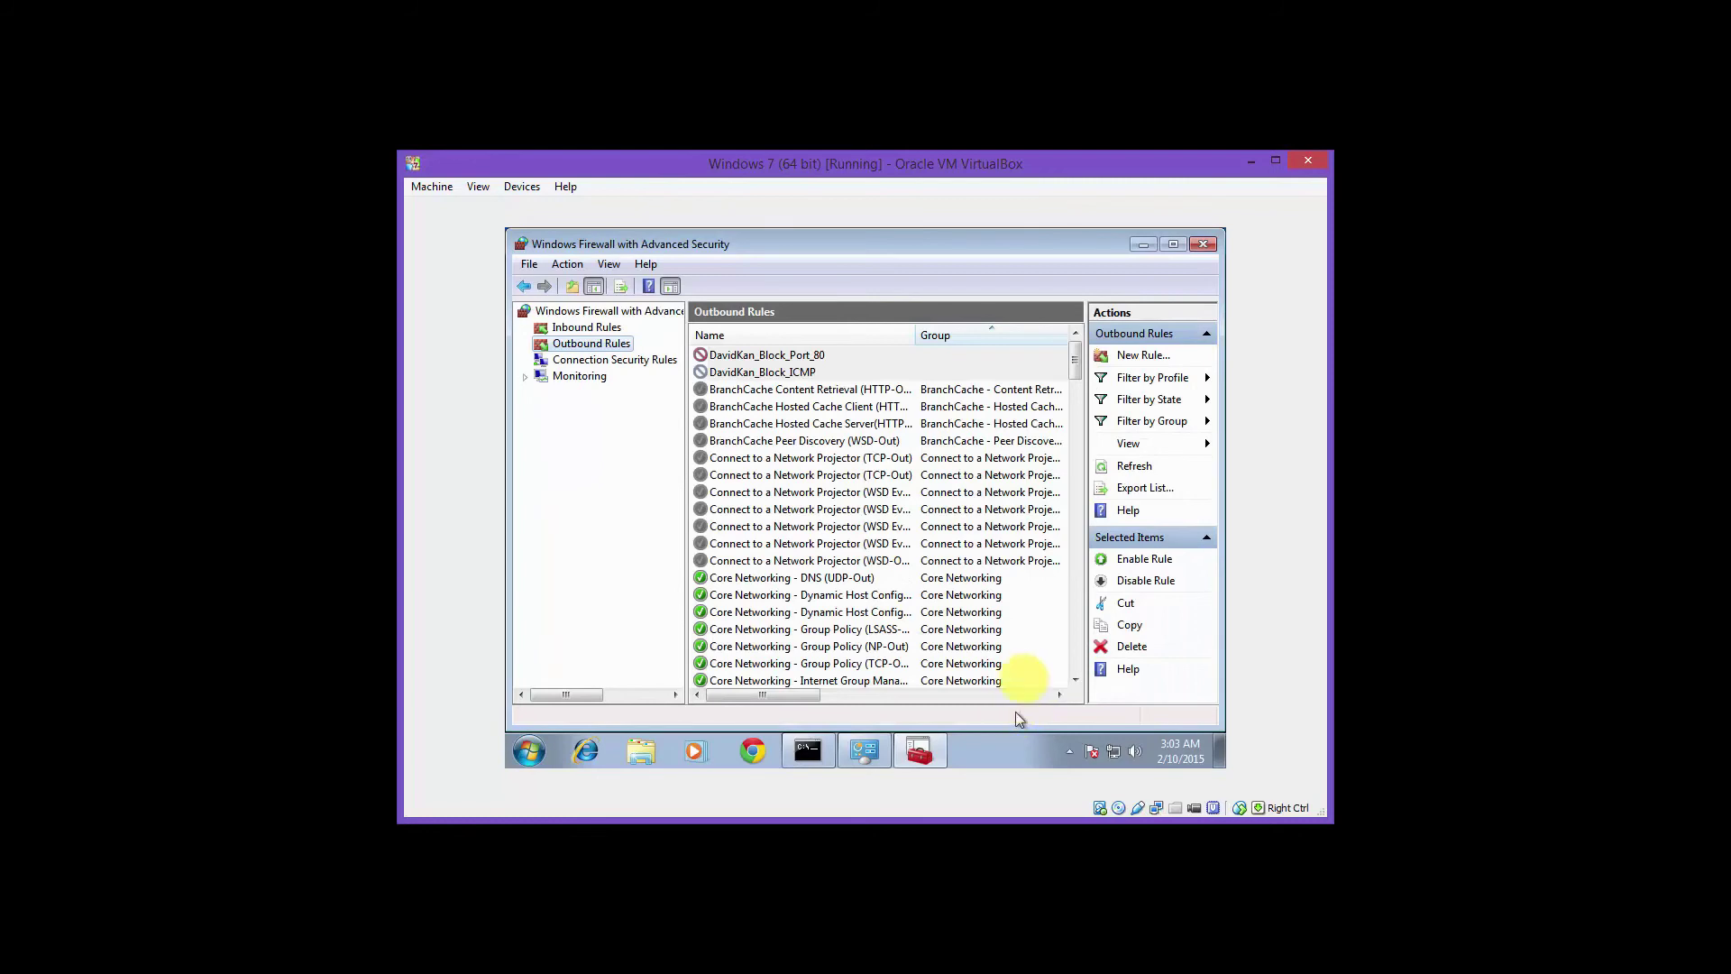
click(1149, 245)
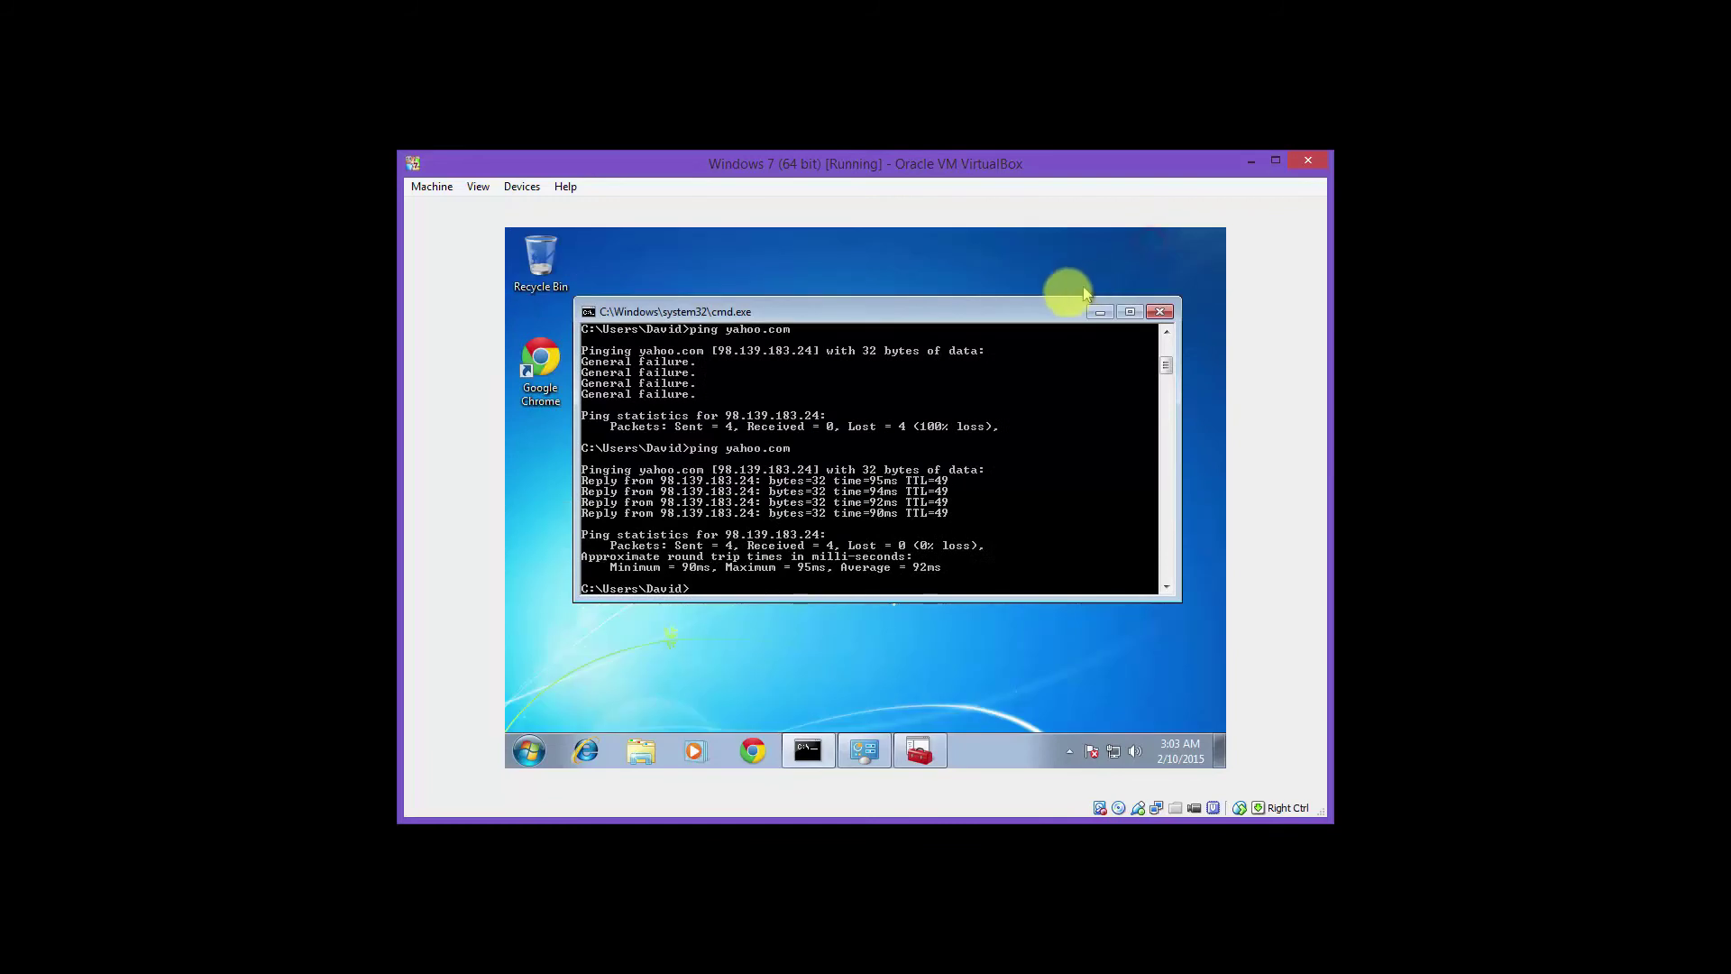
double_click(542, 374)
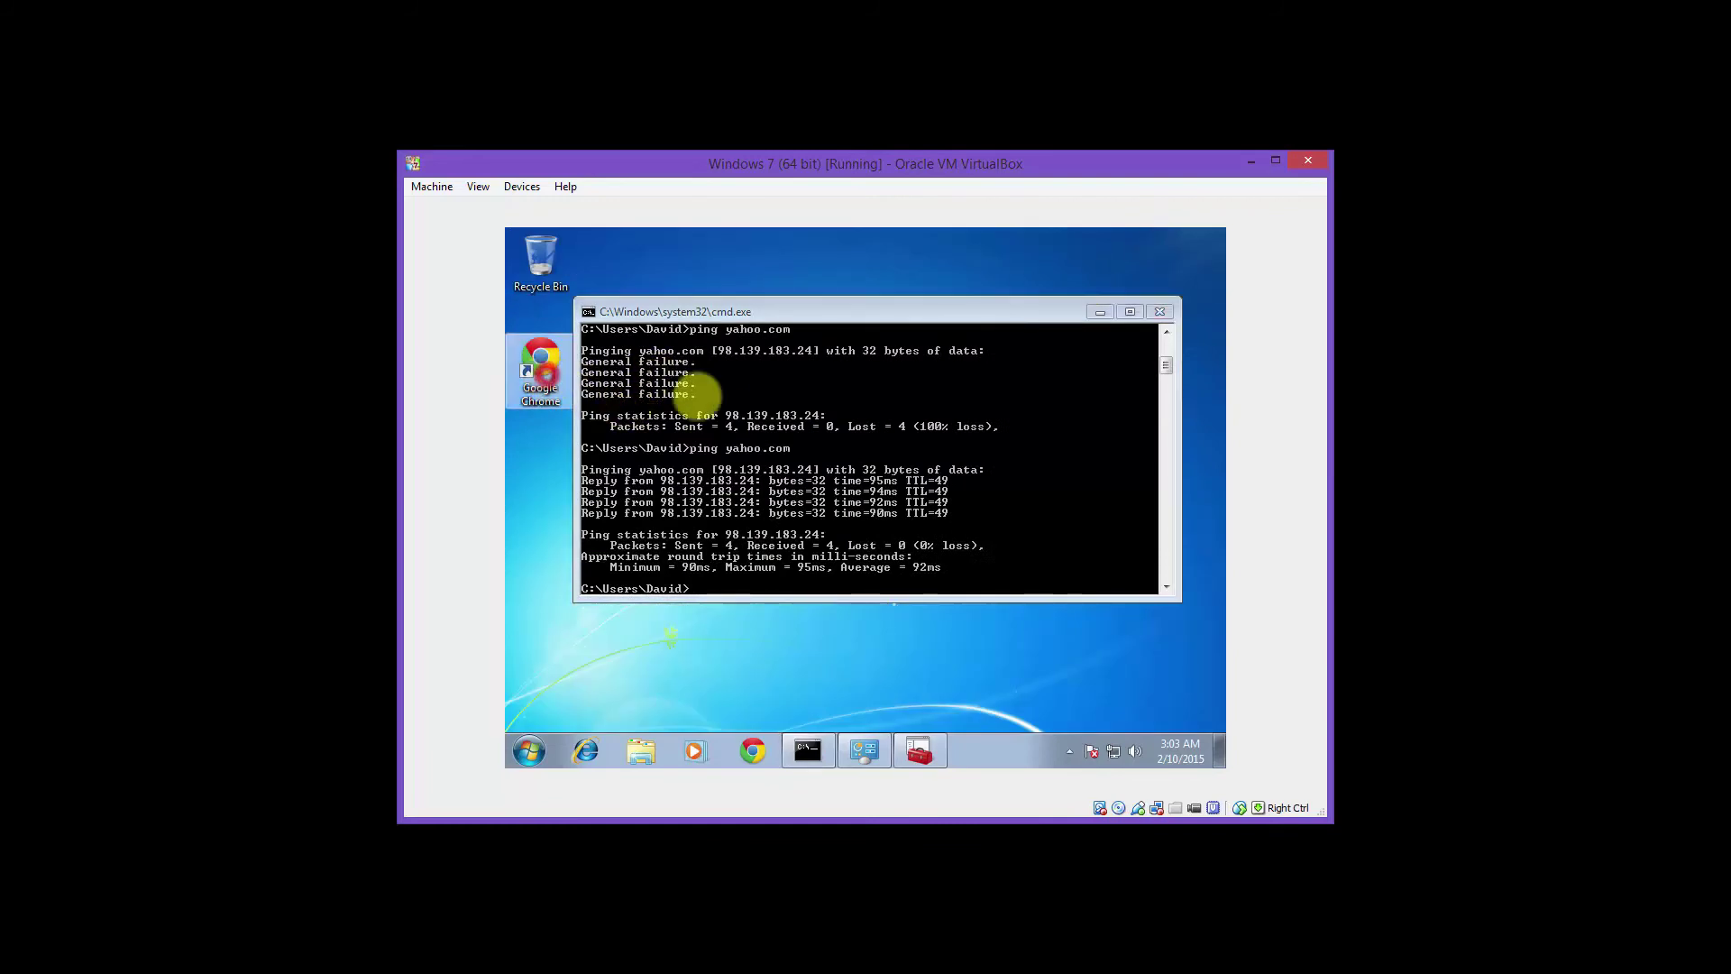
click(879, 289)
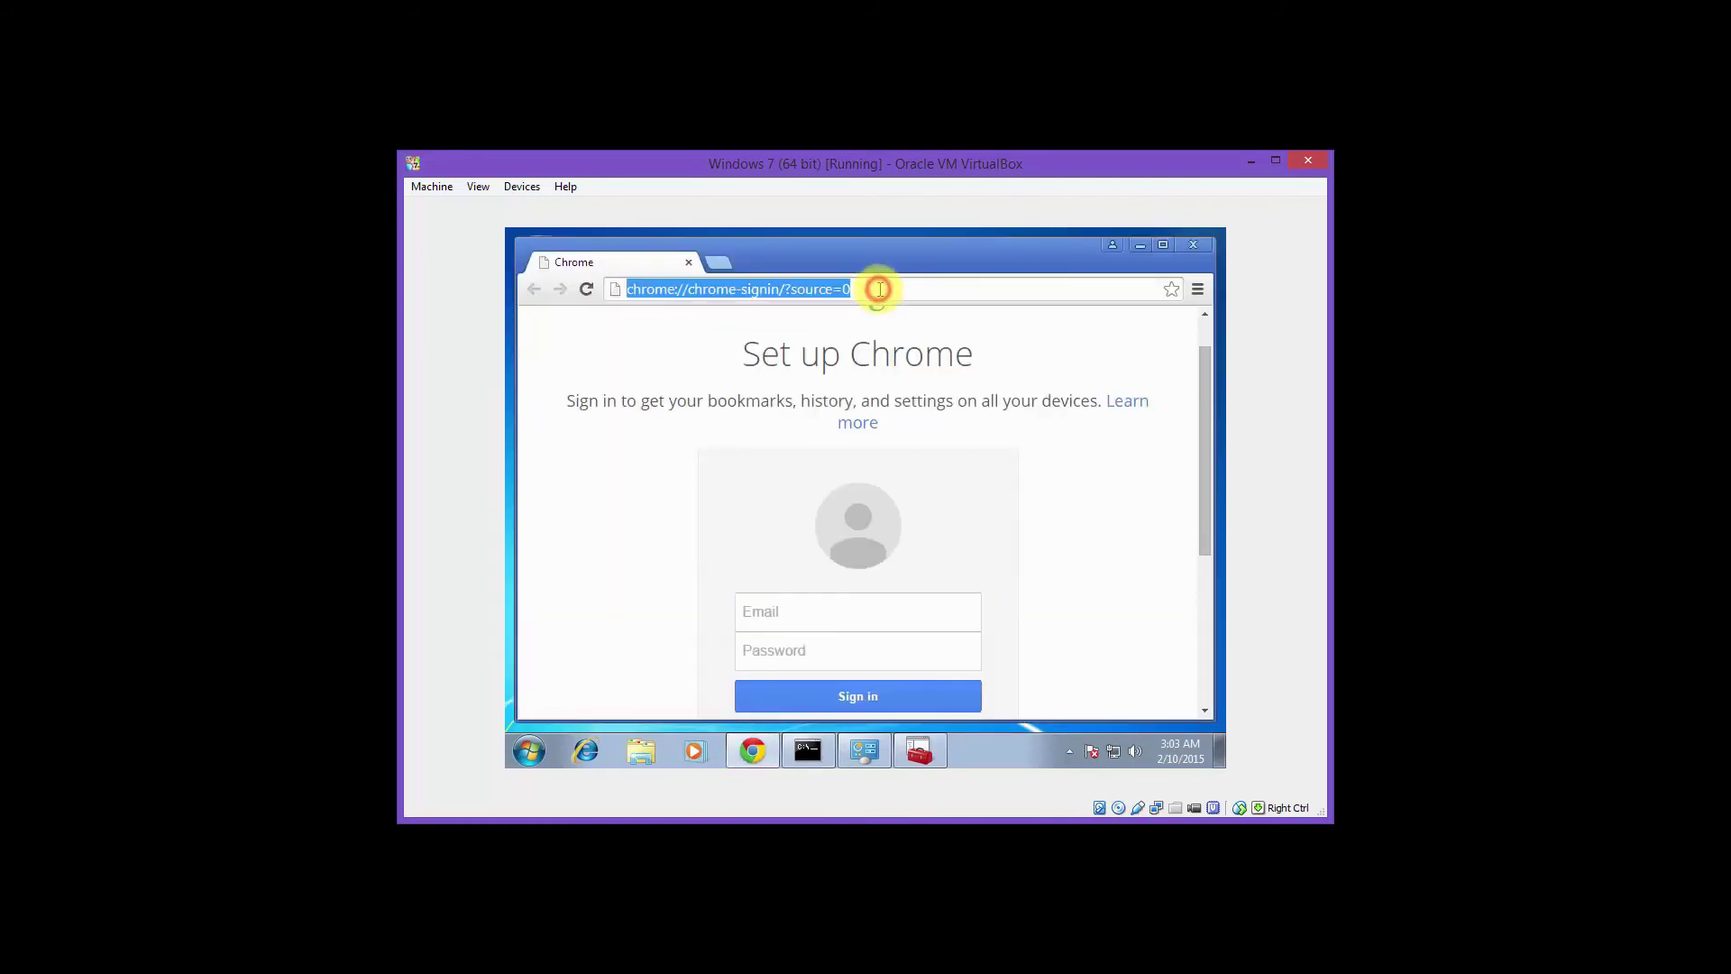
text(www.google.com)
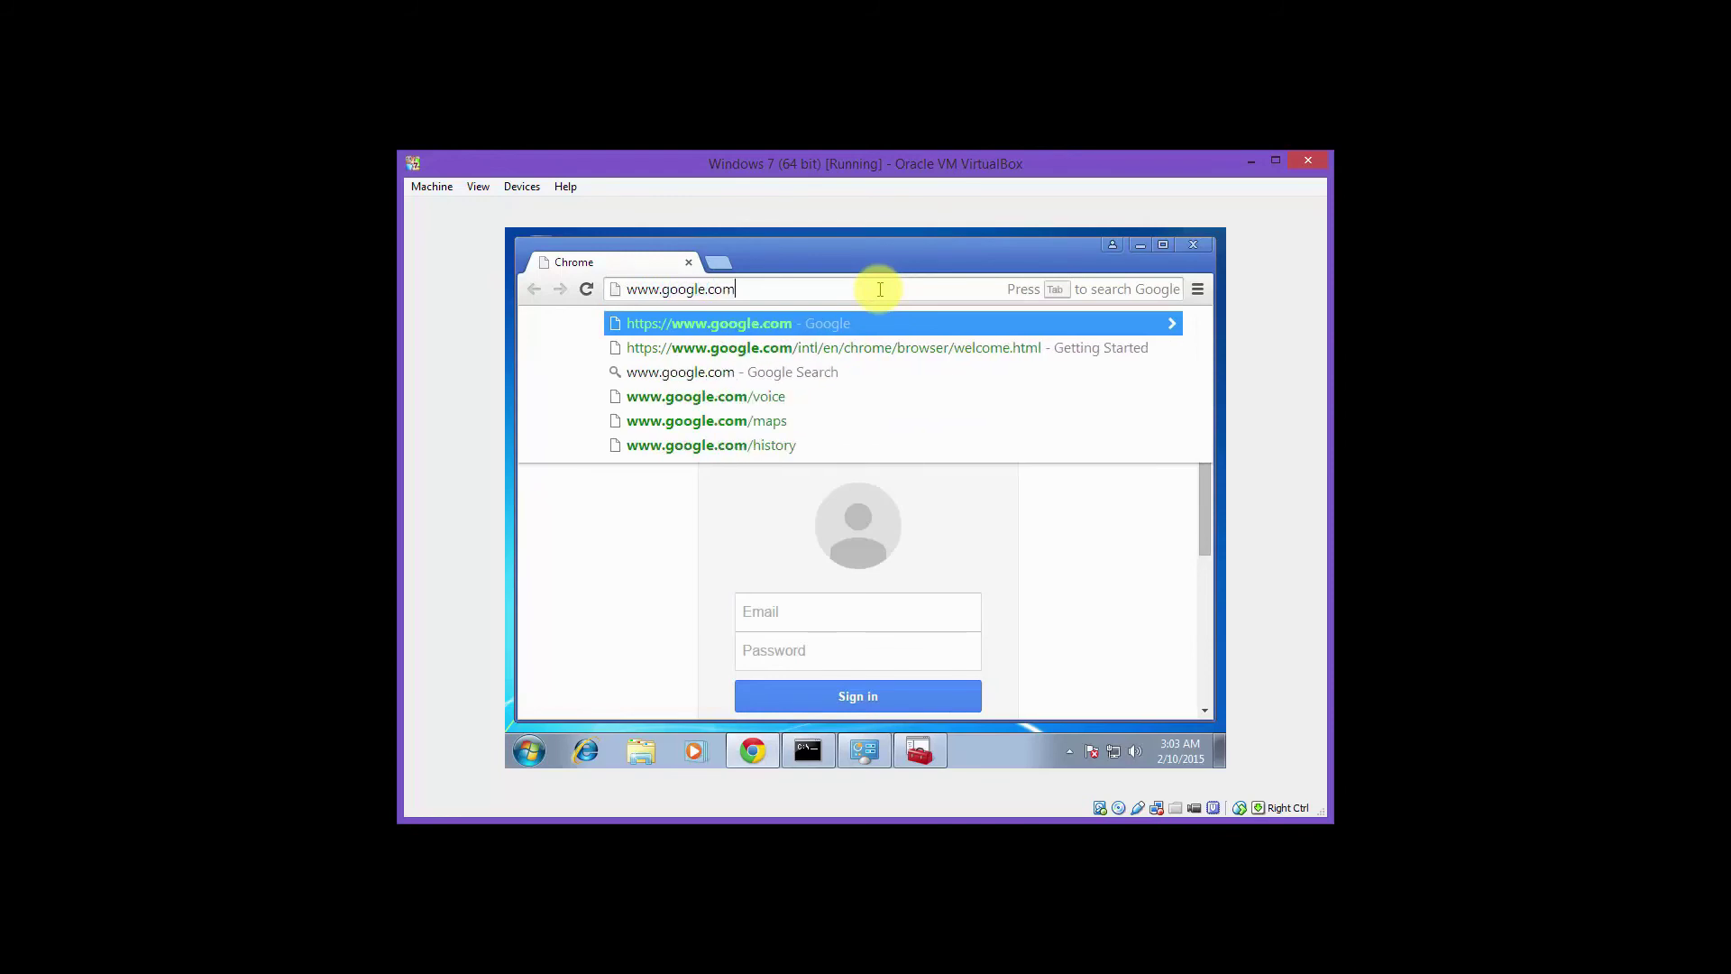
key(Return)
click(879, 288)
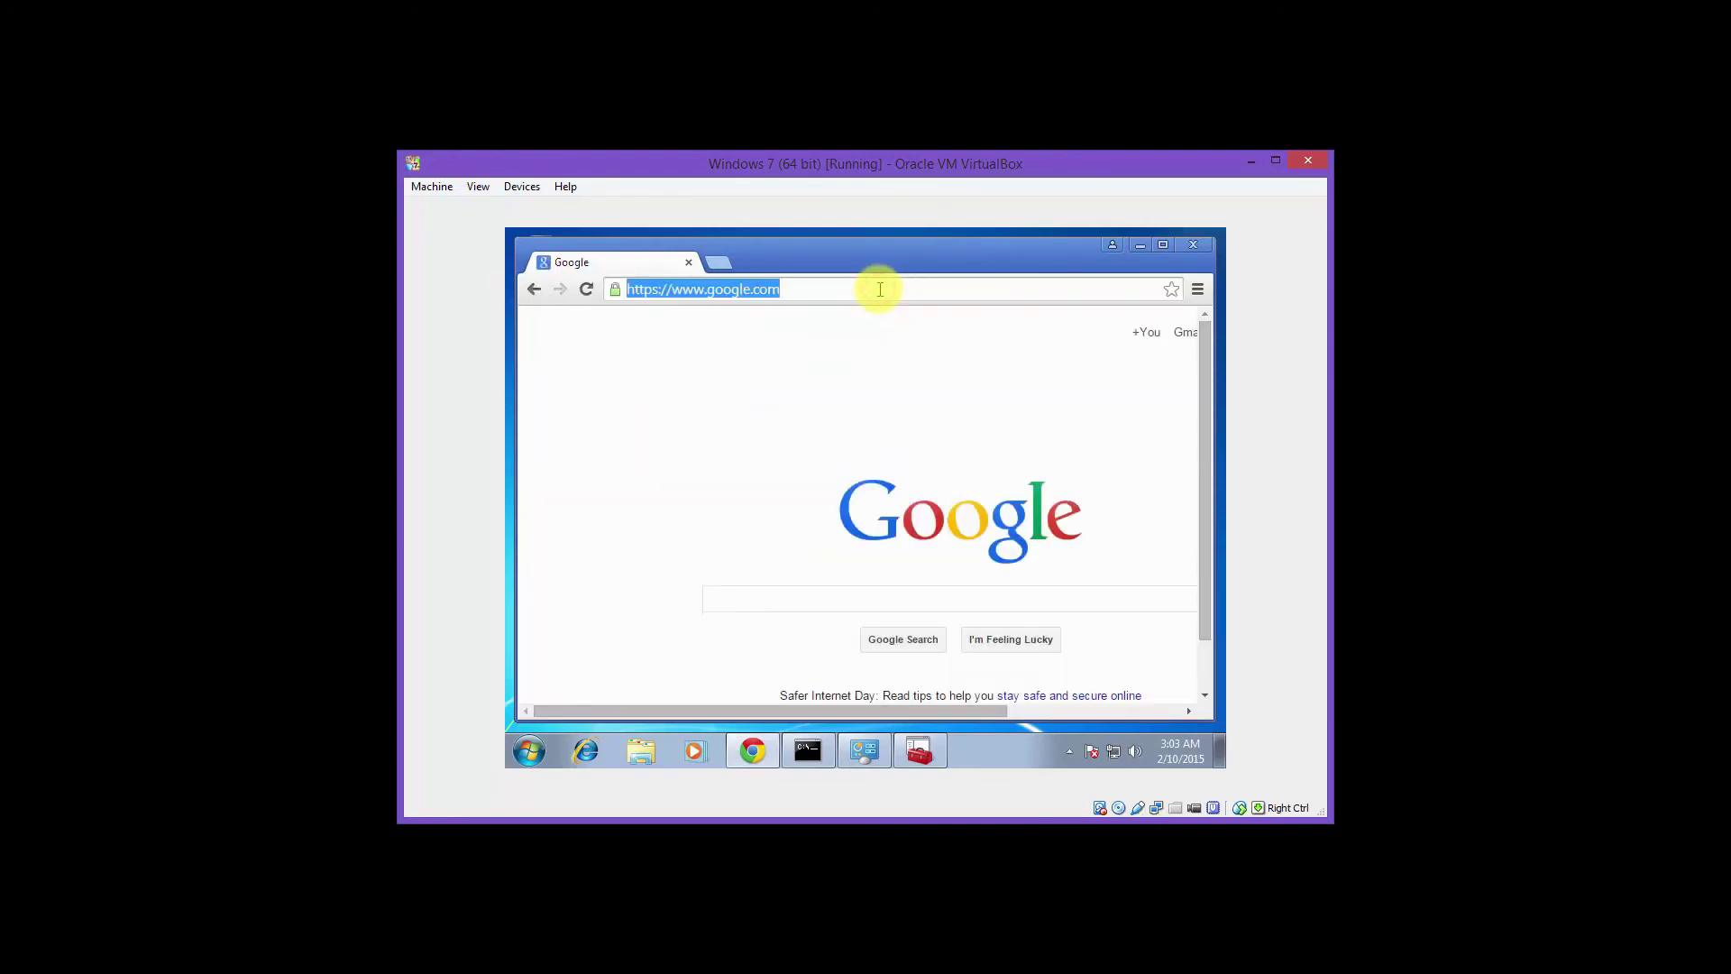
text(www.microsoft)
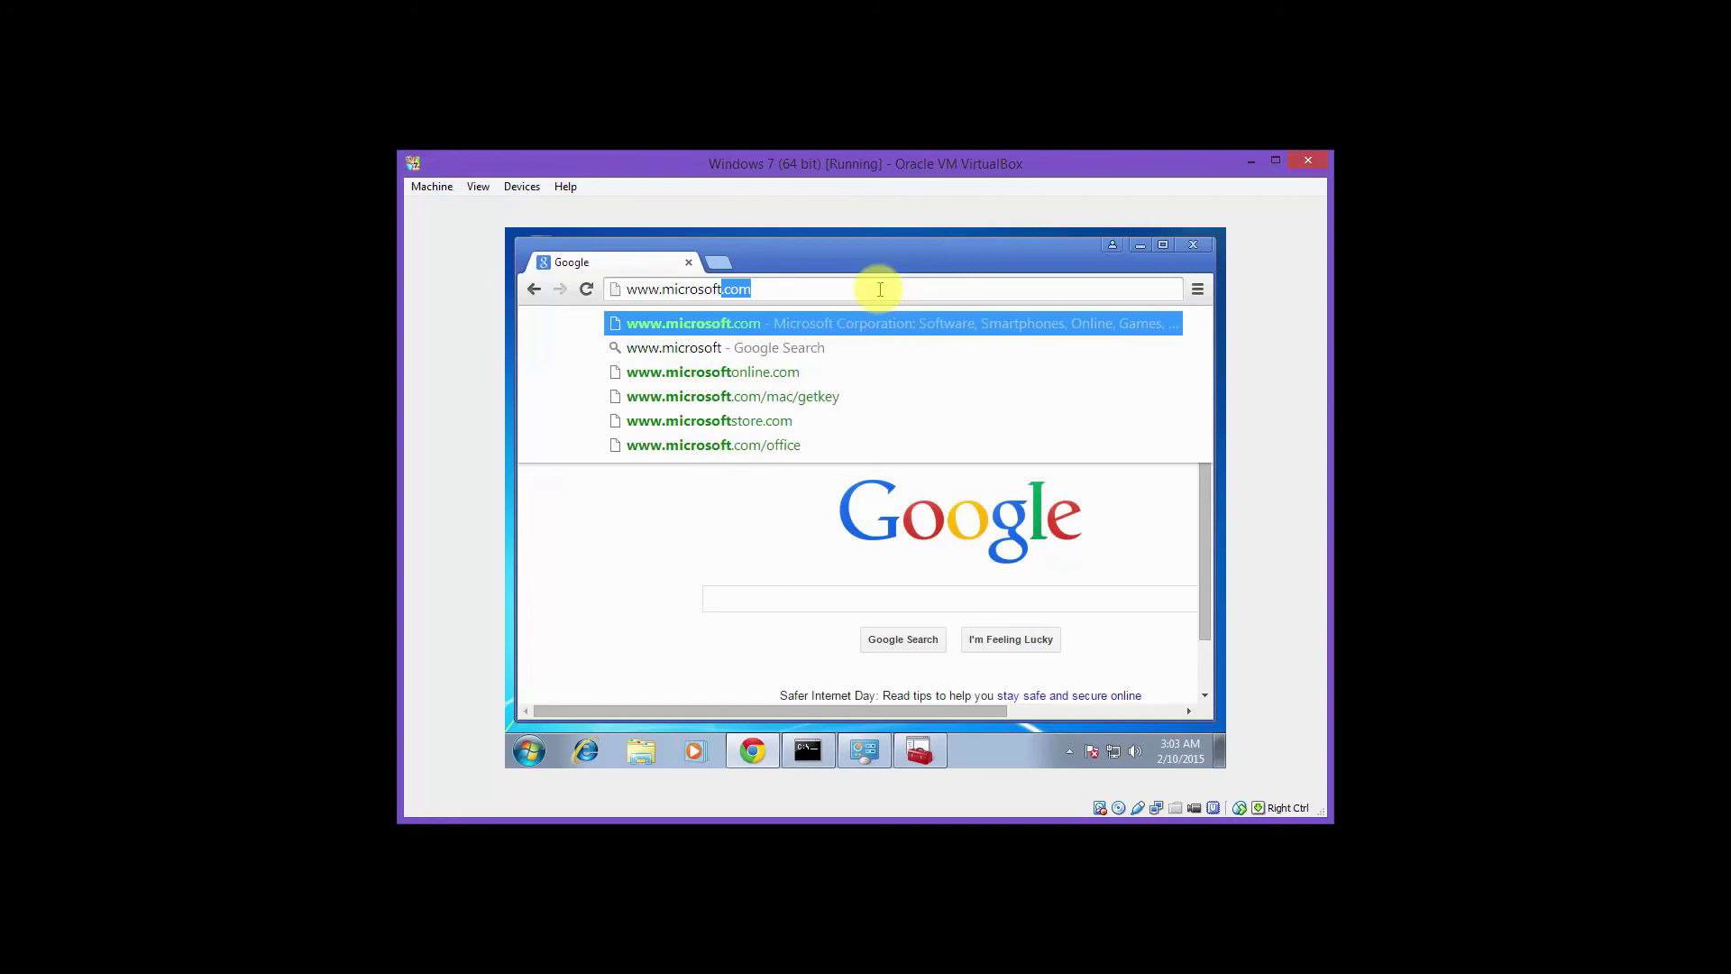
key(Return)
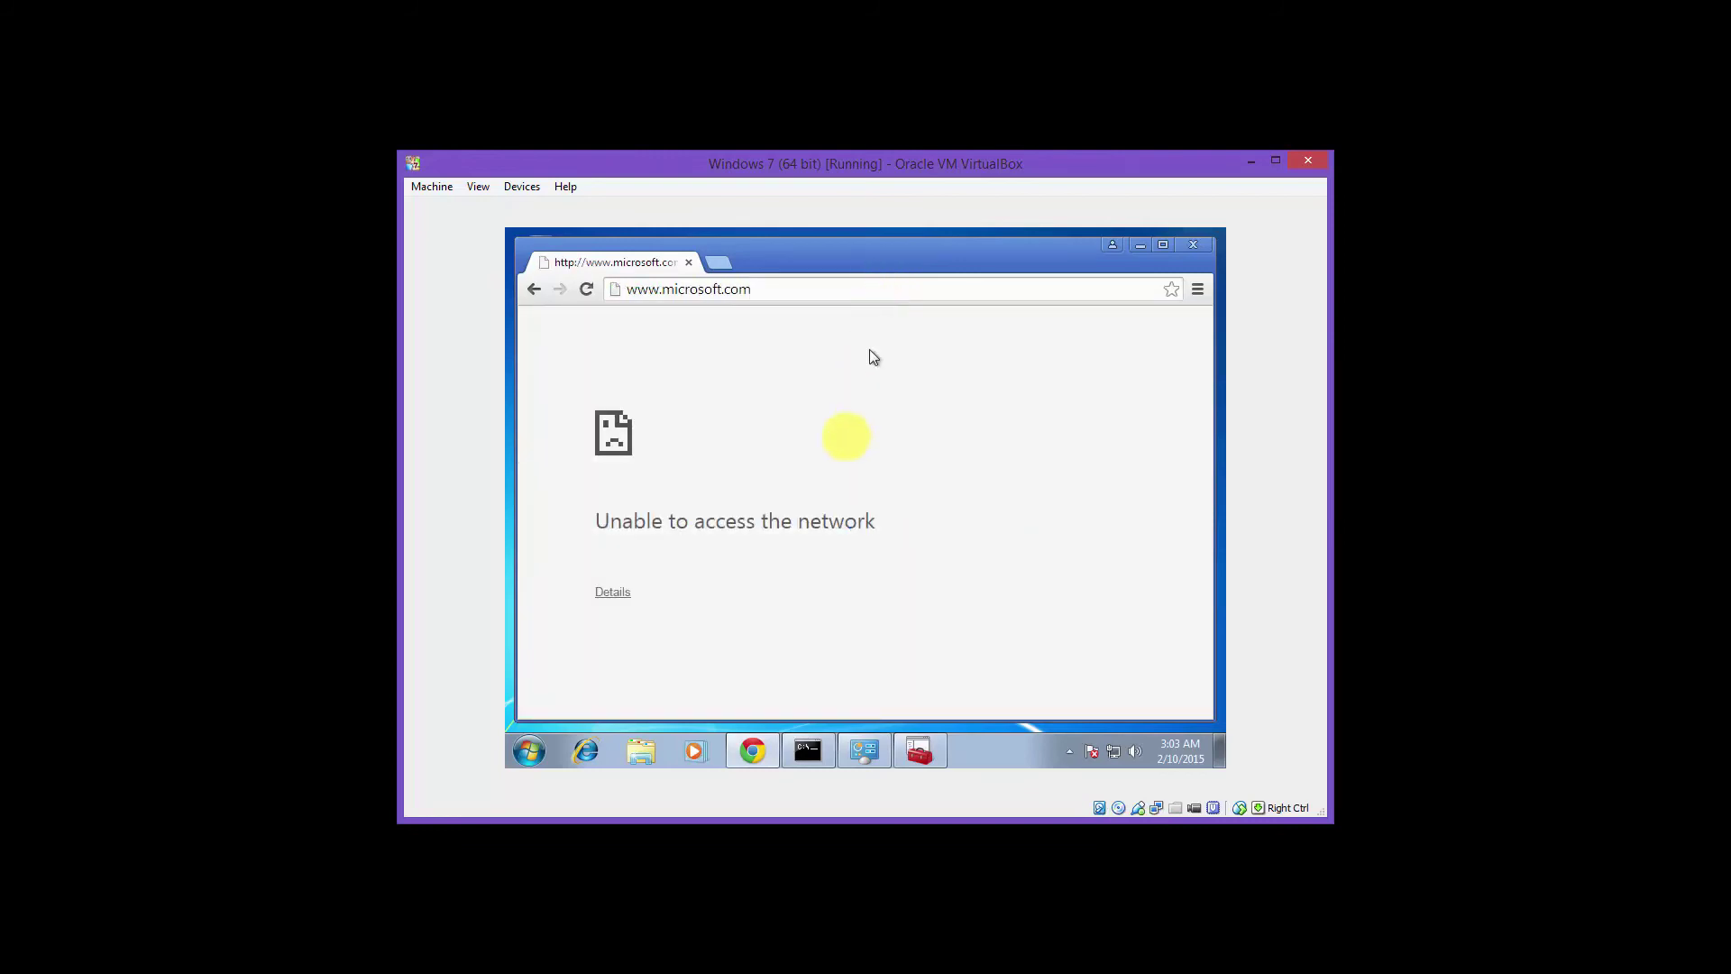
click(794, 298)
- Disable the port 80 blocking outbound rule in the firewall console
click(798, 300)
click(922, 755)
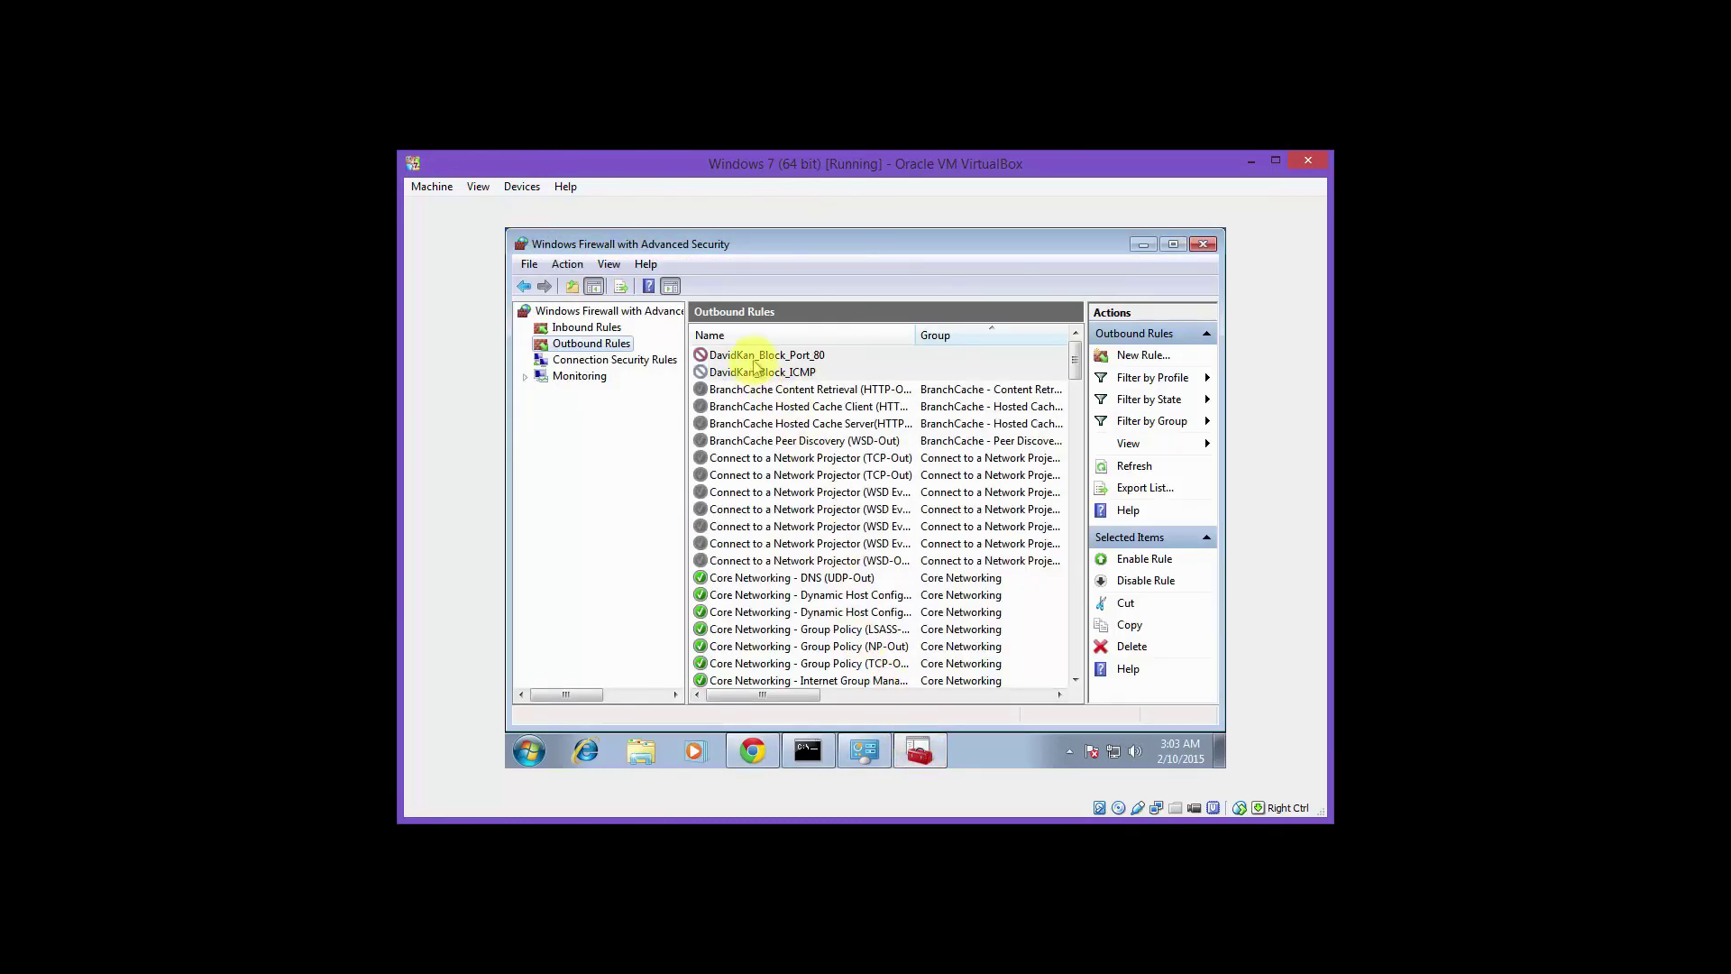
click(754, 354)
right_click(758, 356)
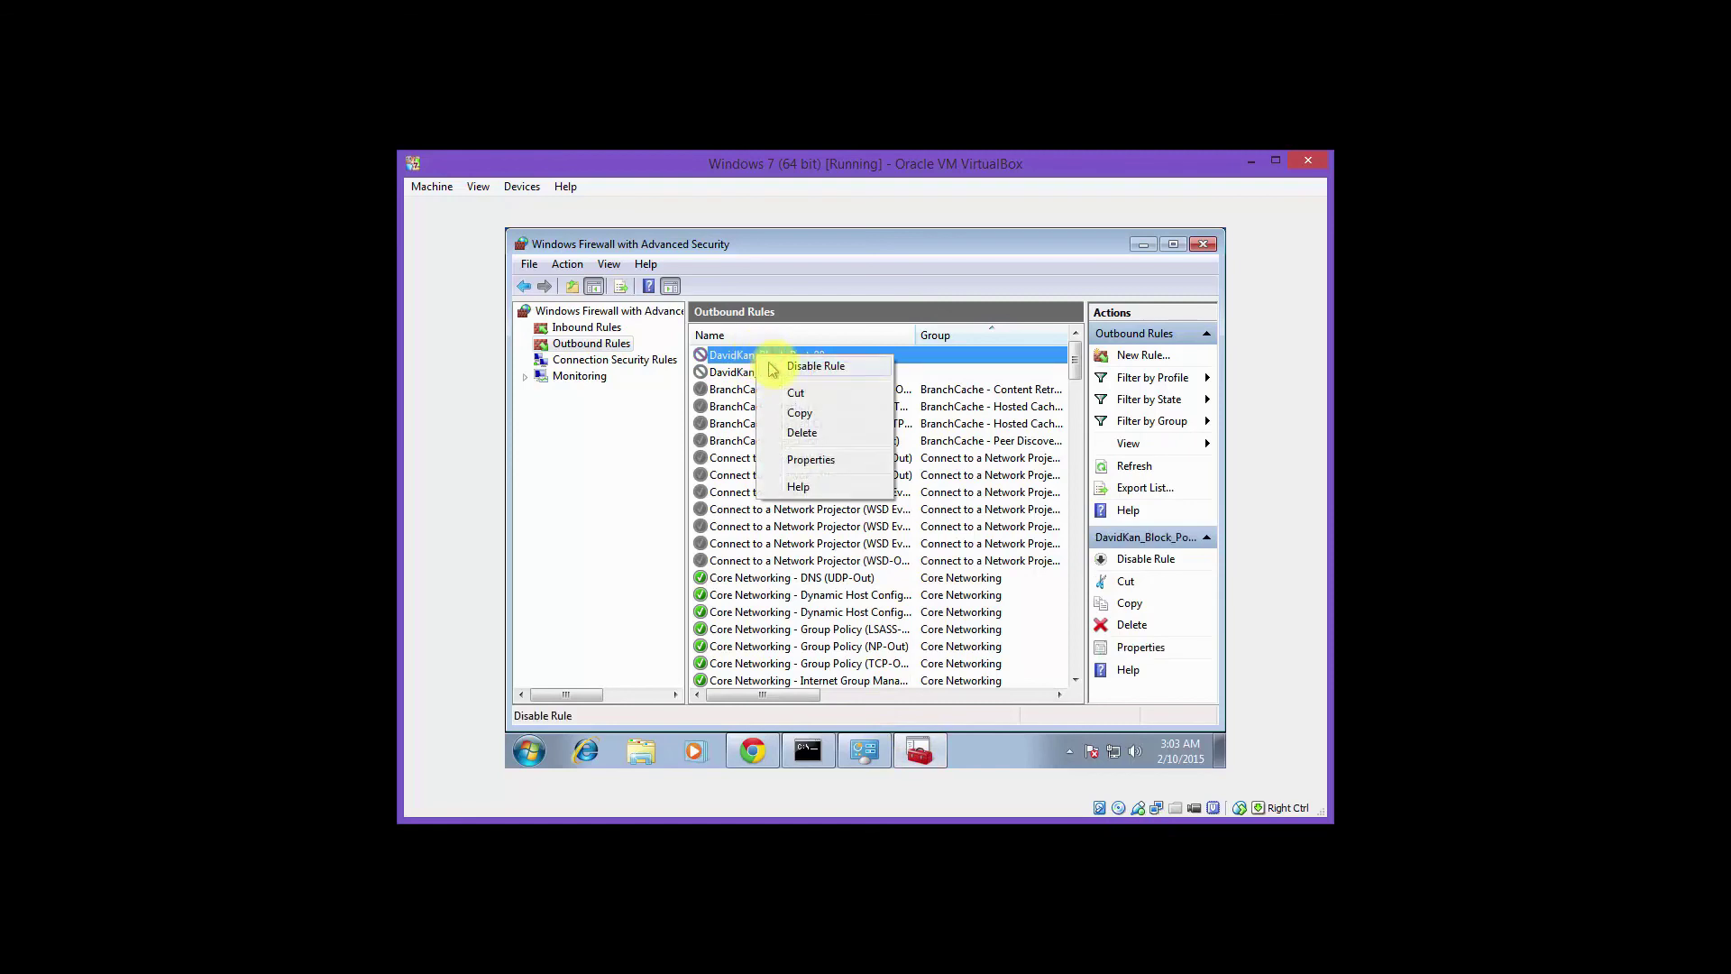
click(773, 368)
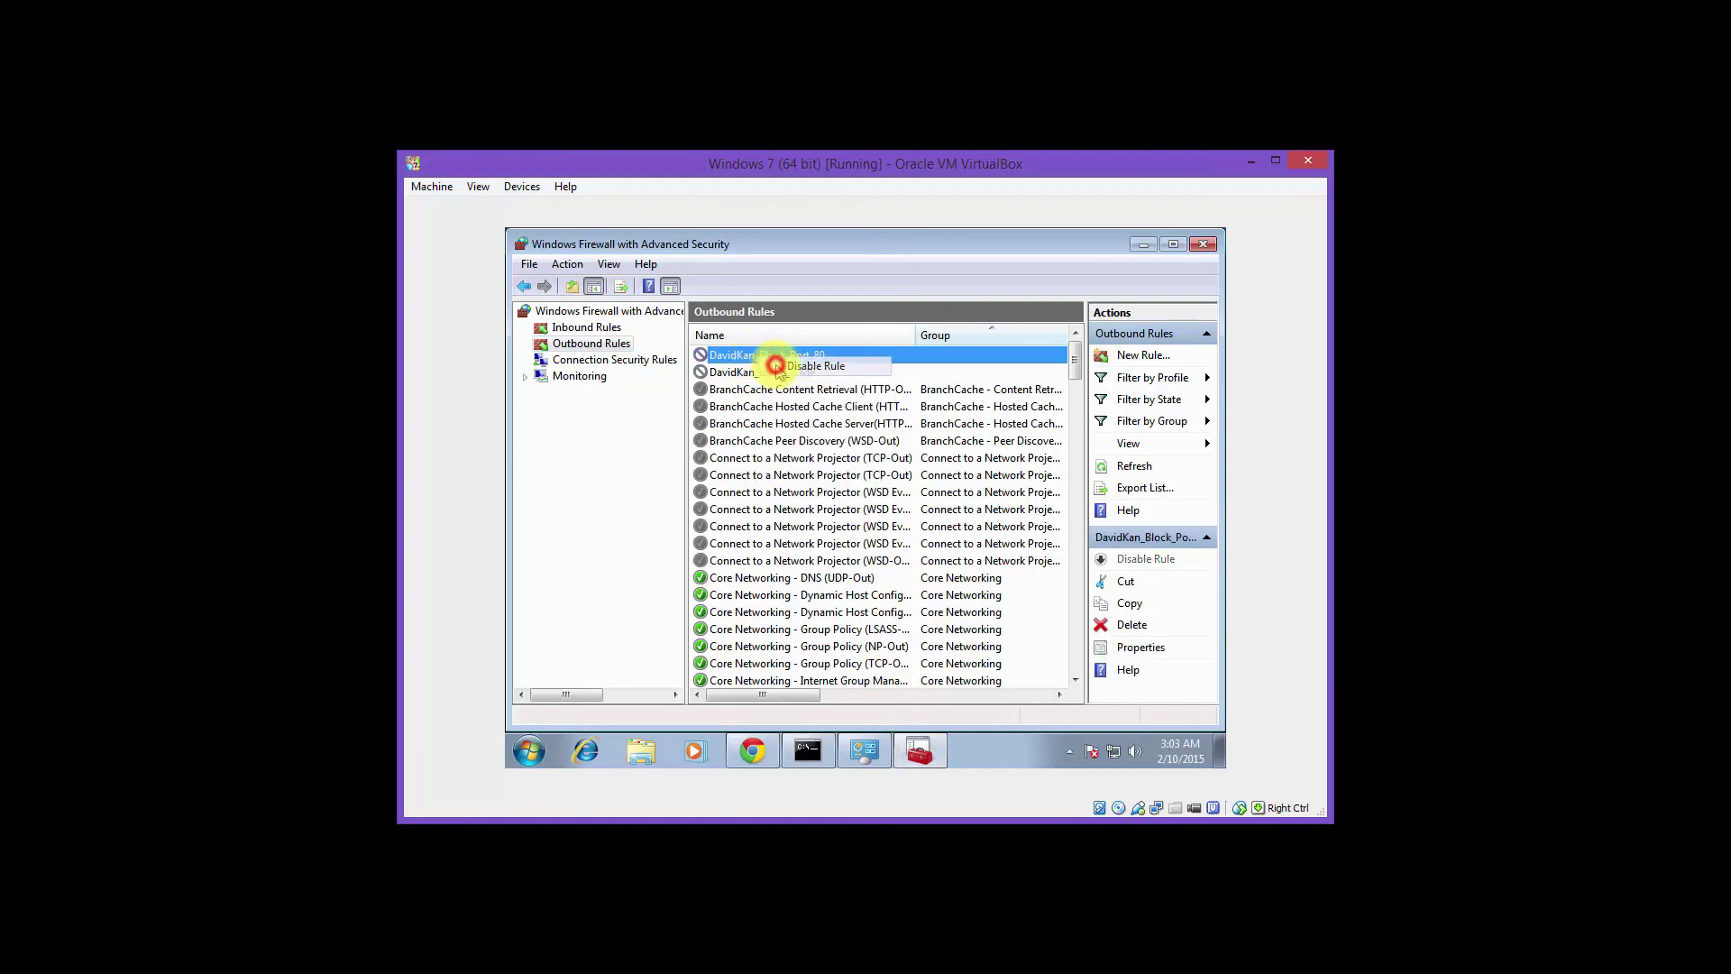
click(1143, 244)
click(887, 289)
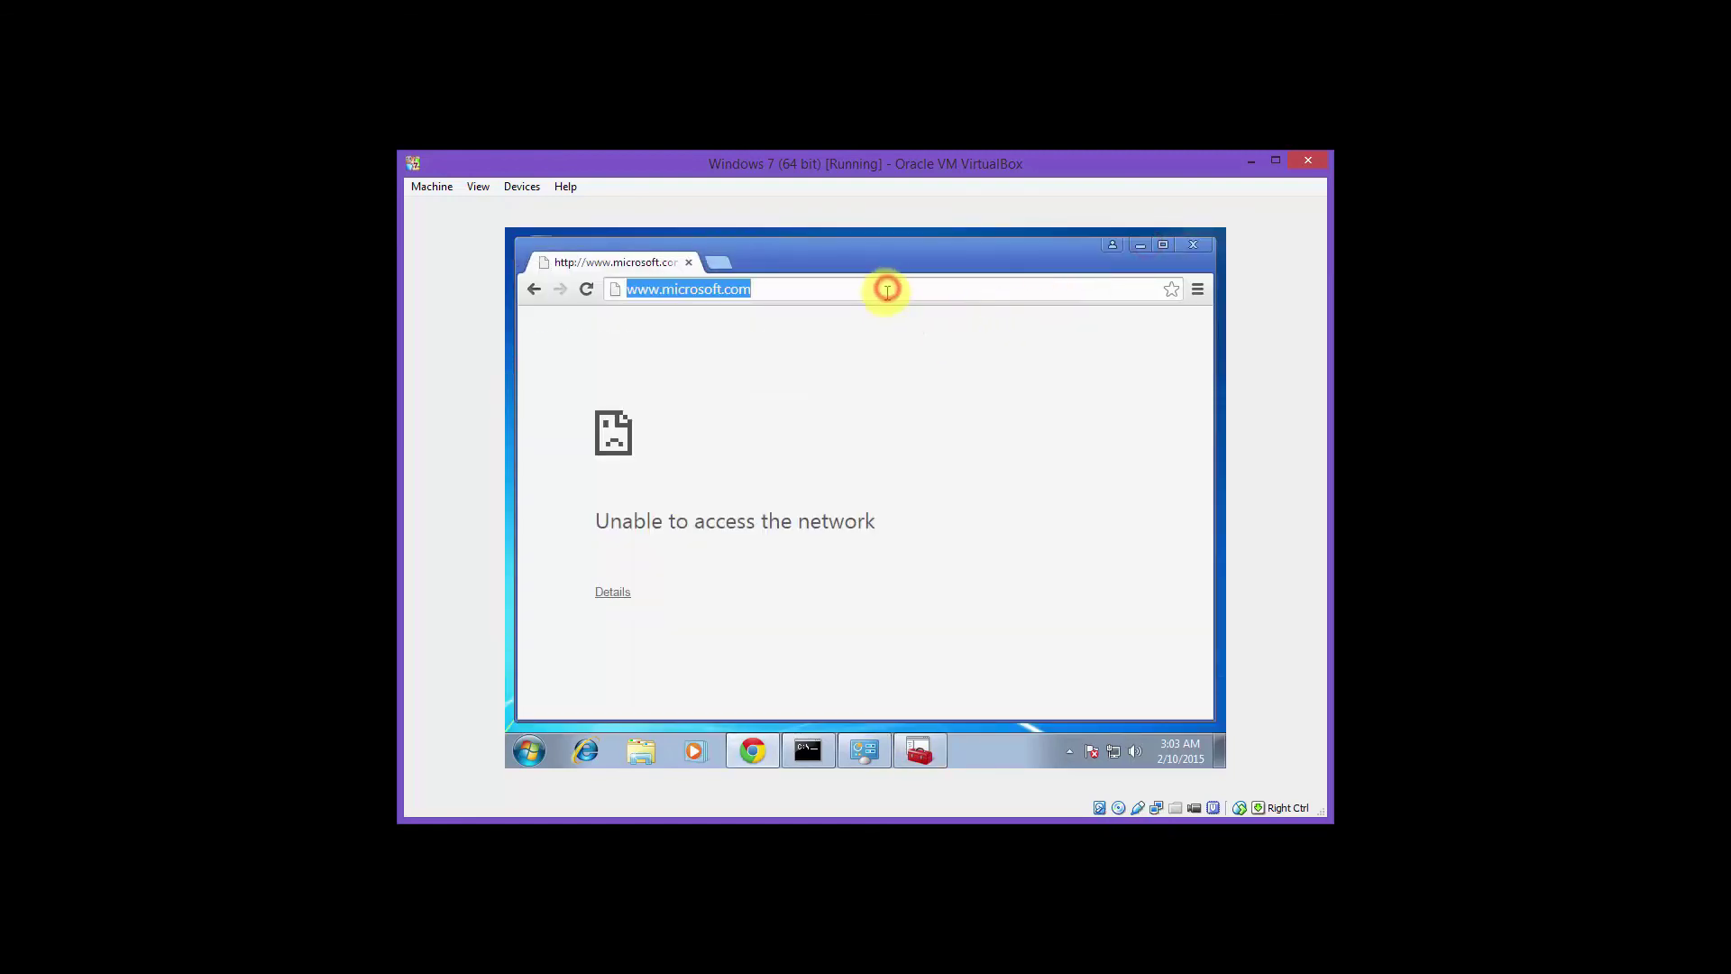
key(Return)
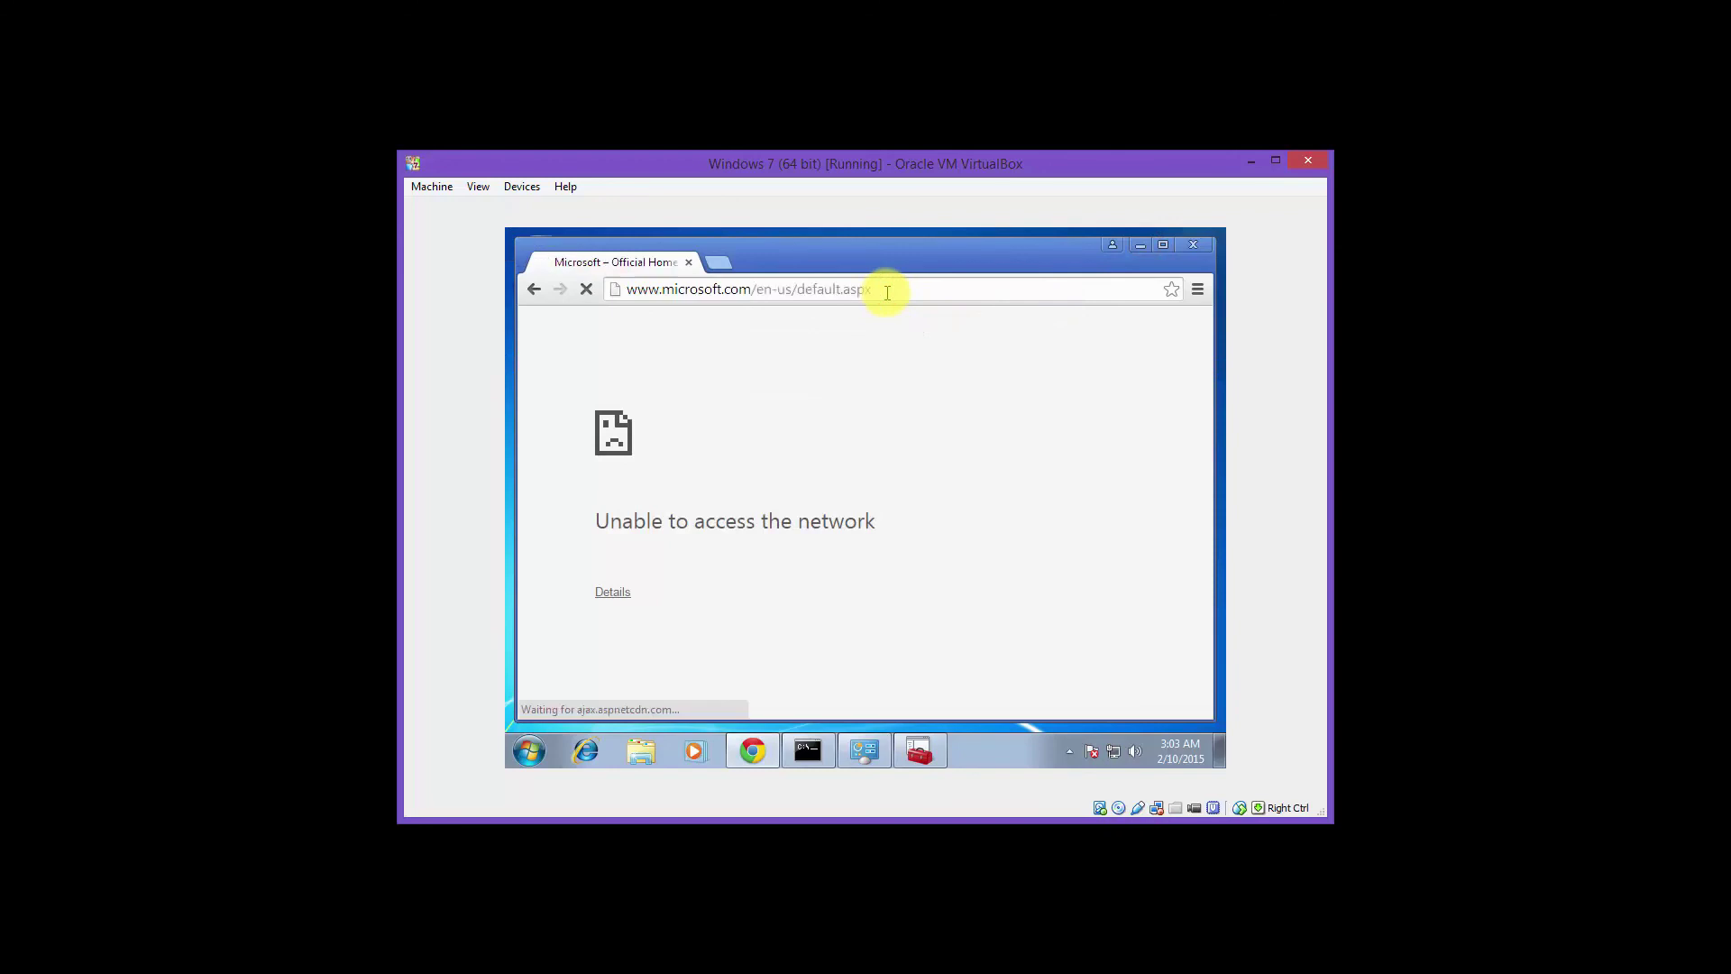